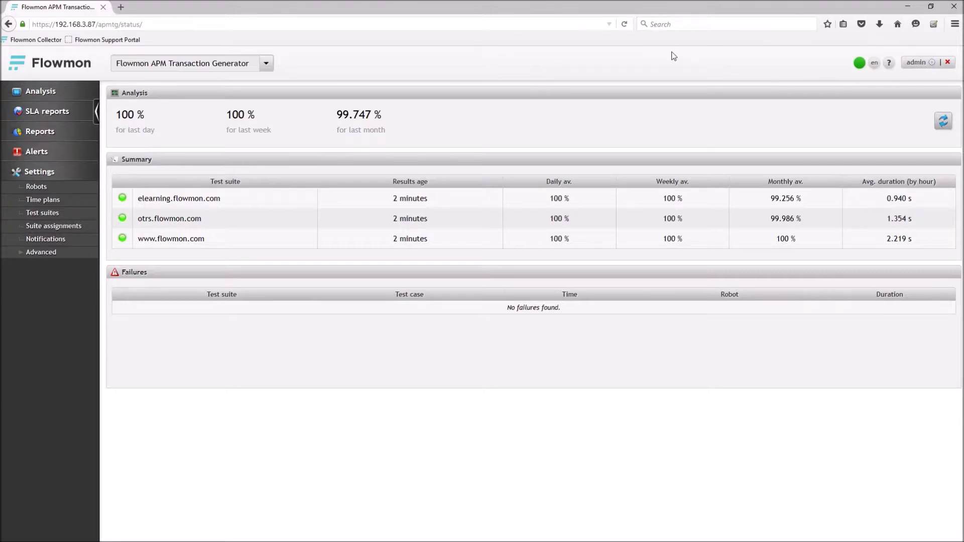
{"action": "key", "text": "ctrl+plus"}
{"action": "key", "text": "ctrl+plus"}
{"action": "key", "text": "ctrl+plus"}
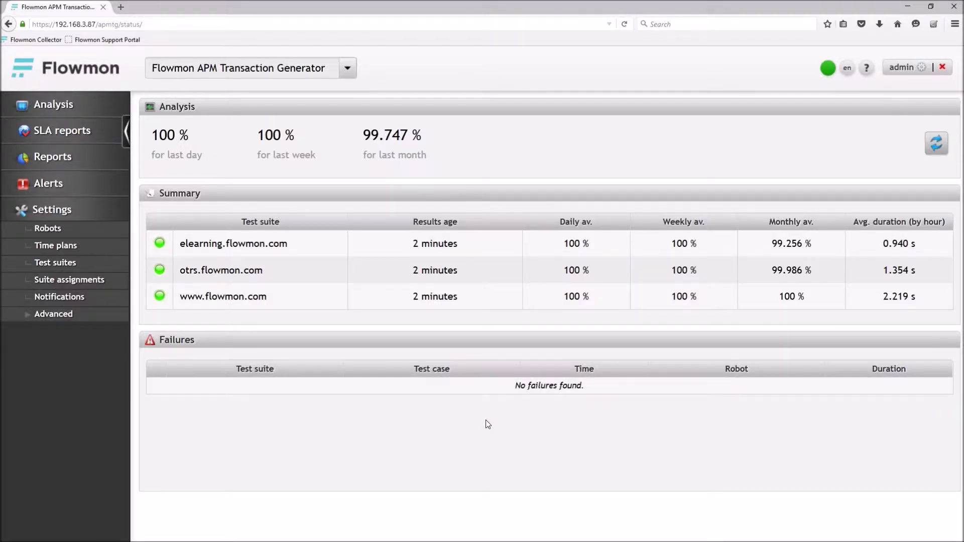
{"action": "left_click", "coordinate": [262, 300]}
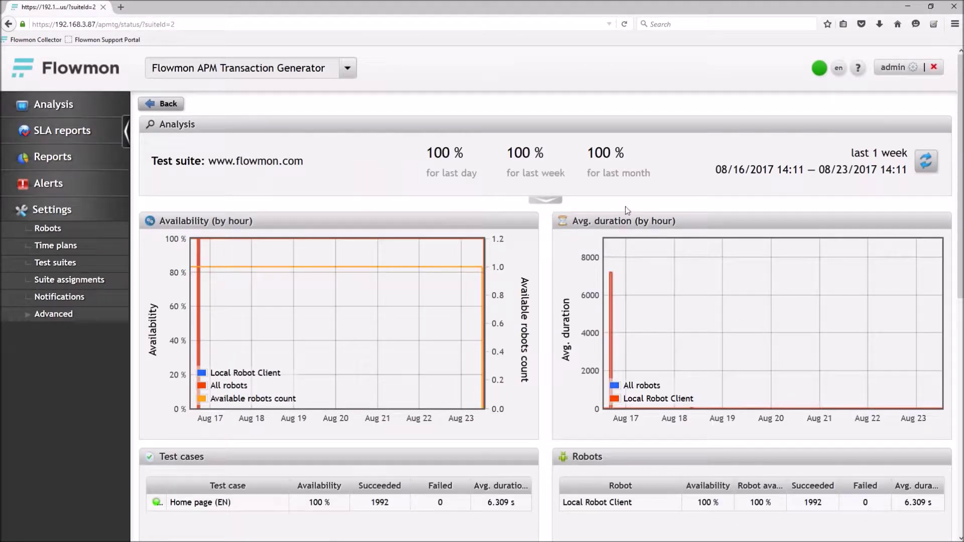
{"action": "left_click_drag", "start_coordinate": [719, 302], "coordinate": [939, 387]}
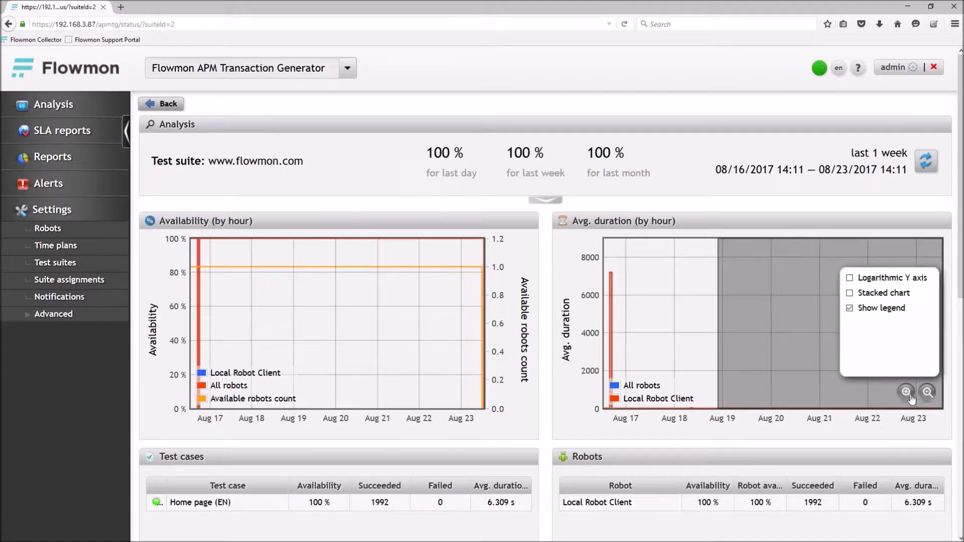
{"action": "left_click", "coordinate": [910, 396]}
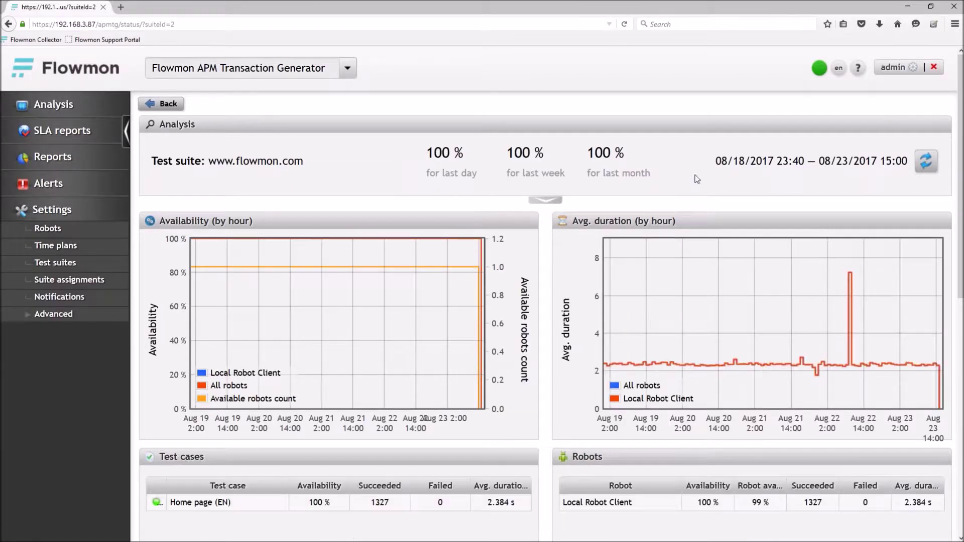
{"action": "scroll", "coordinate": [672, 174], "scroll_direction": "down", "scroll_amount": 1}
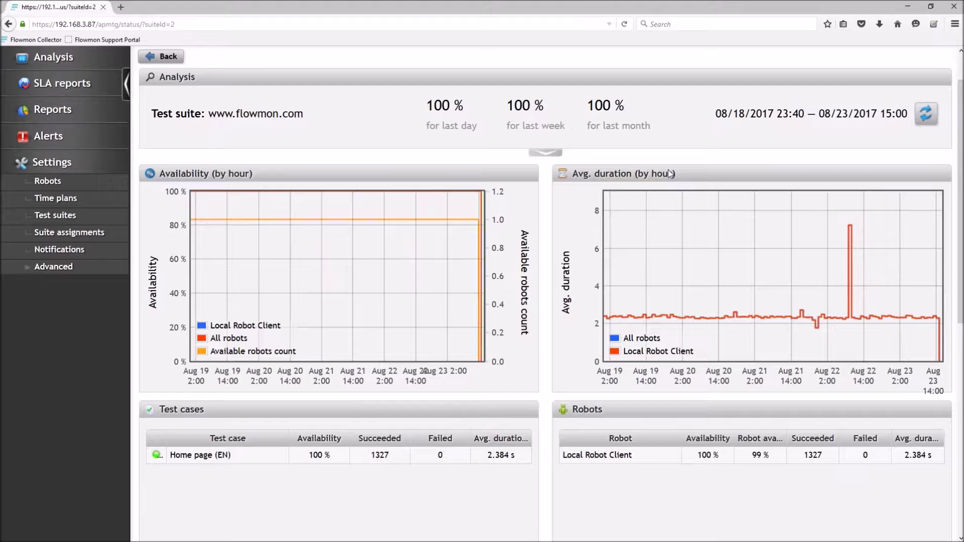
{"action": "scroll", "coordinate": [547, 211], "scroll_direction": "down", "scroll_amount": 1}
{"action": "scroll", "coordinate": [545, 211], "scroll_direction": "up", "scroll_amount": 2}
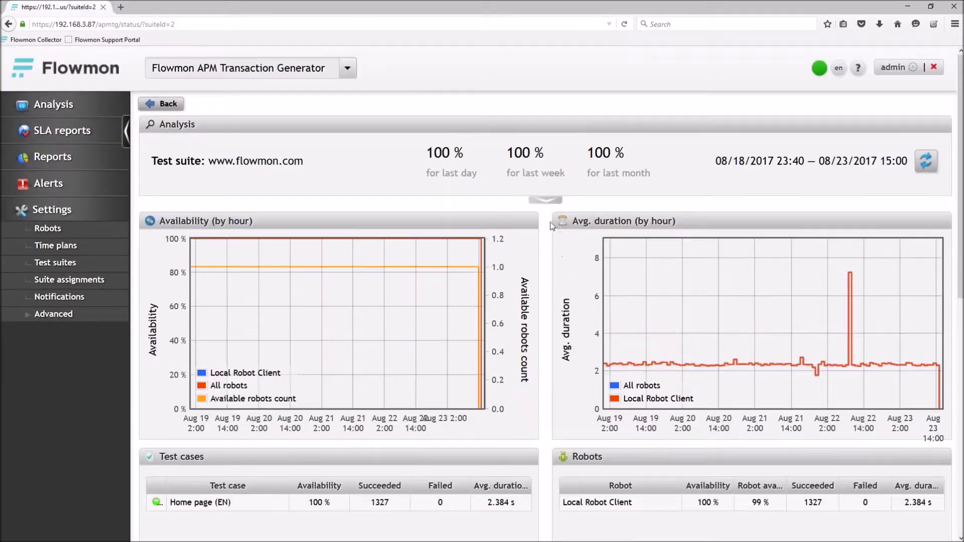
{"action": "scroll", "coordinate": [543, 225], "scroll_direction": "down", "scroll_amount": 1}
{"action": "scroll", "coordinate": [544, 225], "scroll_direction": "down", "scroll_amount": 1}
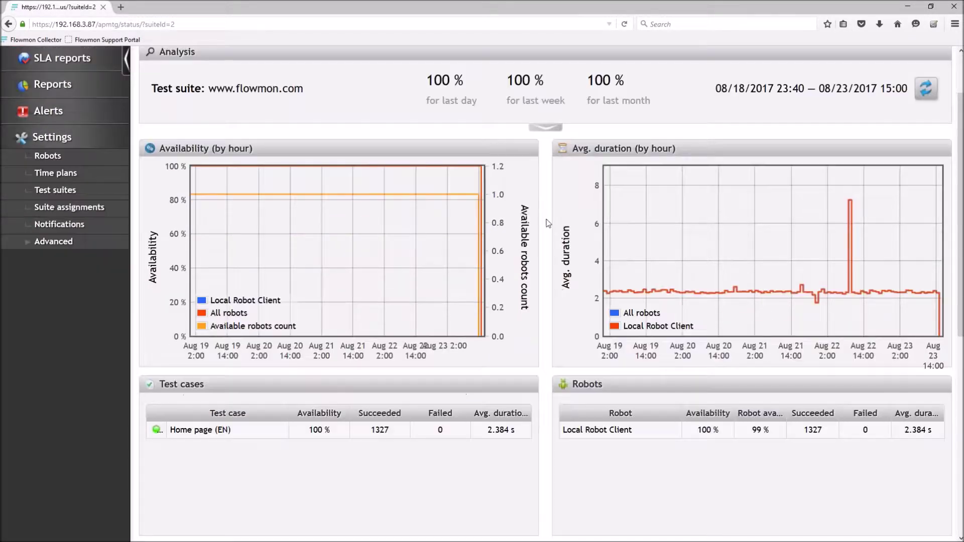
{"action": "scroll", "coordinate": [548, 223], "scroll_direction": "down", "scroll_amount": 1}
{"action": "scroll", "coordinate": [548, 223], "scroll_direction": "down", "scroll_amount": 1}
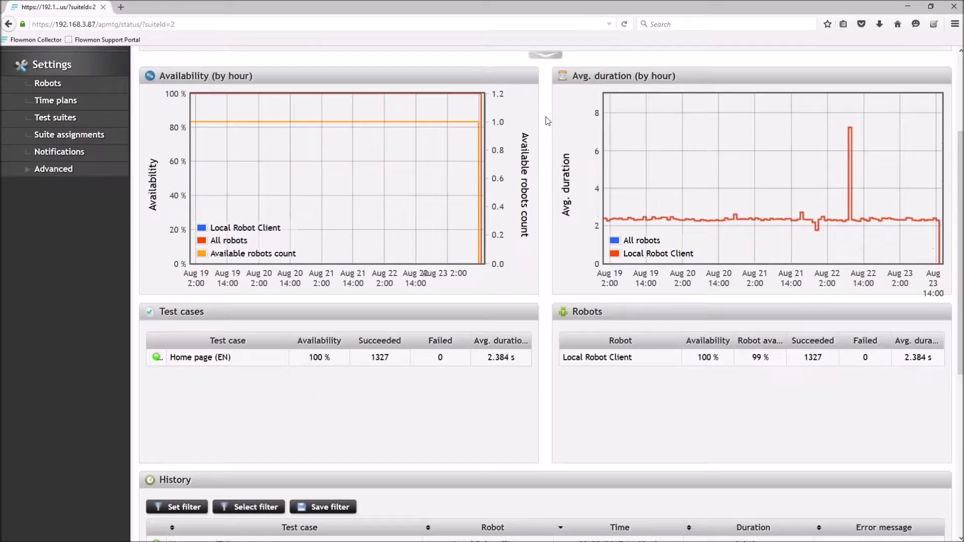
{"action": "mouse_move", "coordinate": [440, 110]}
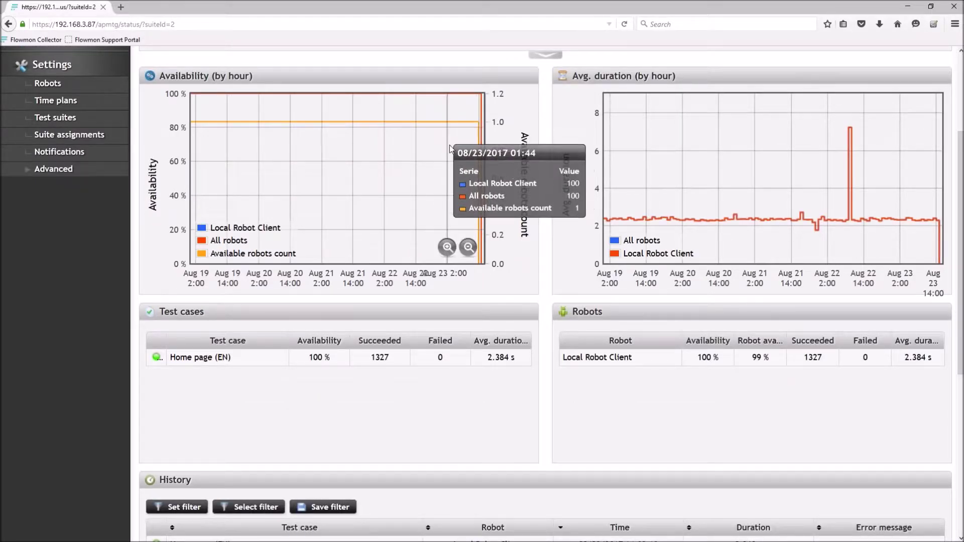
{"action": "mouse_move", "coordinate": [637, 202]}
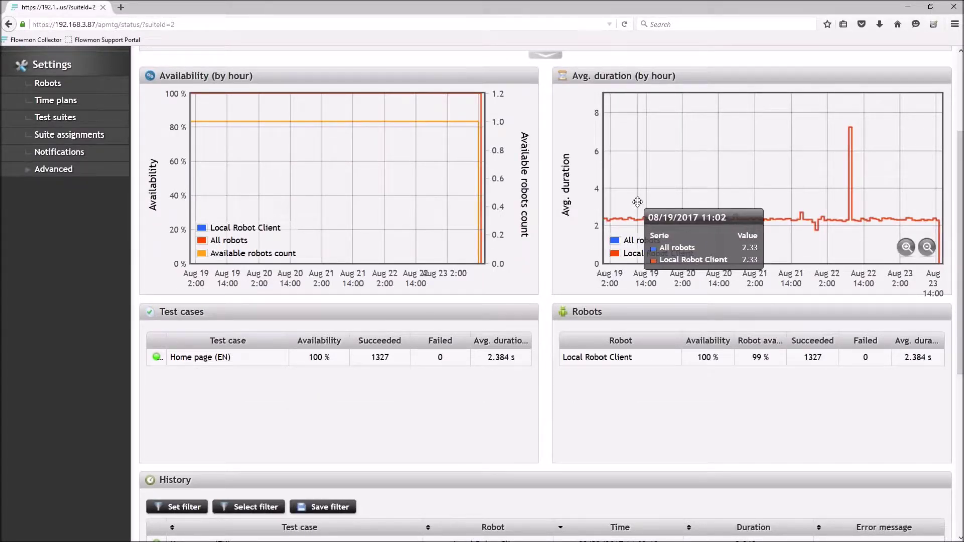
{"action": "scroll", "coordinate": [540, 251], "scroll_direction": "down", "scroll_amount": 1}
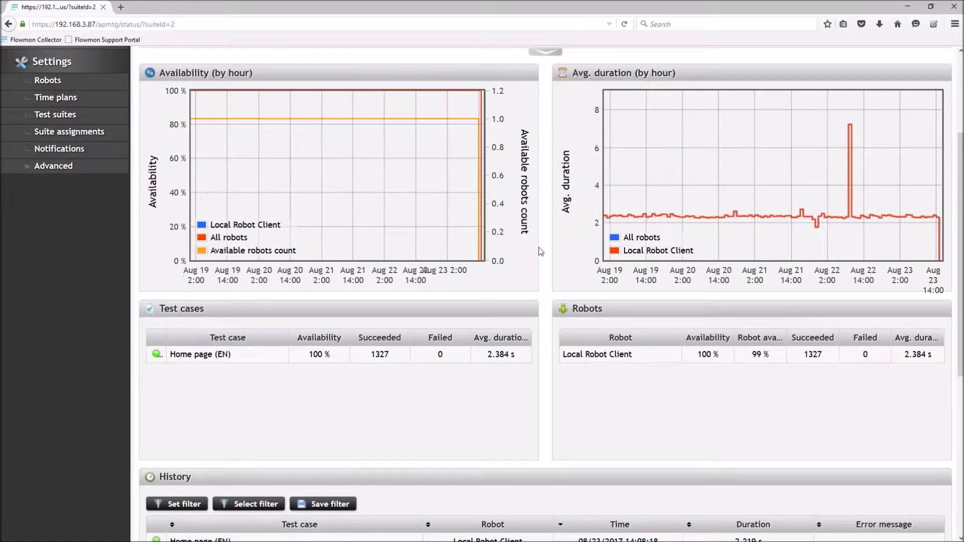
View the details of the Home page (EN) test run from 08/23/2017 14:03:18 in the history, and close them.
{"action": "scroll", "coordinate": [541, 251], "scroll_direction": "down", "scroll_amount": 6}
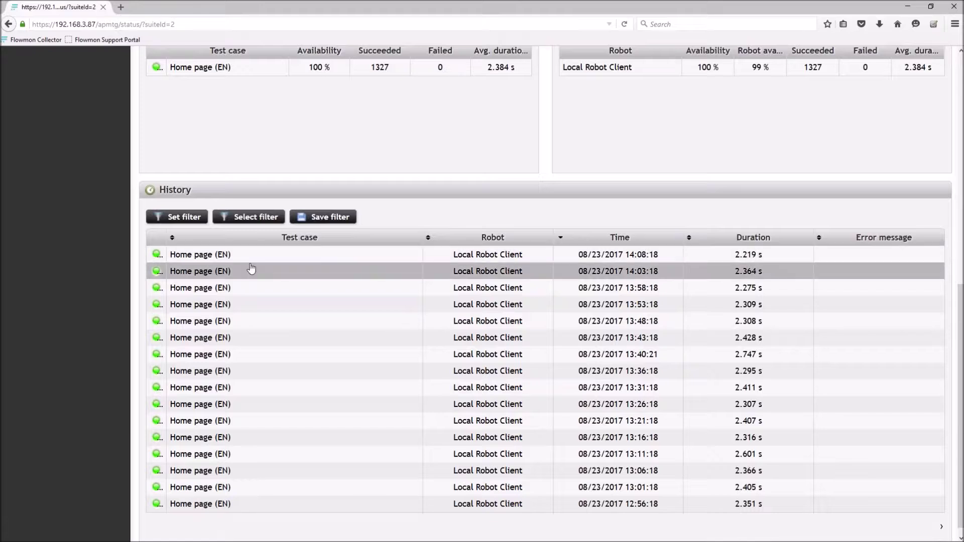
{"action": "left_click", "coordinate": [304, 277]}
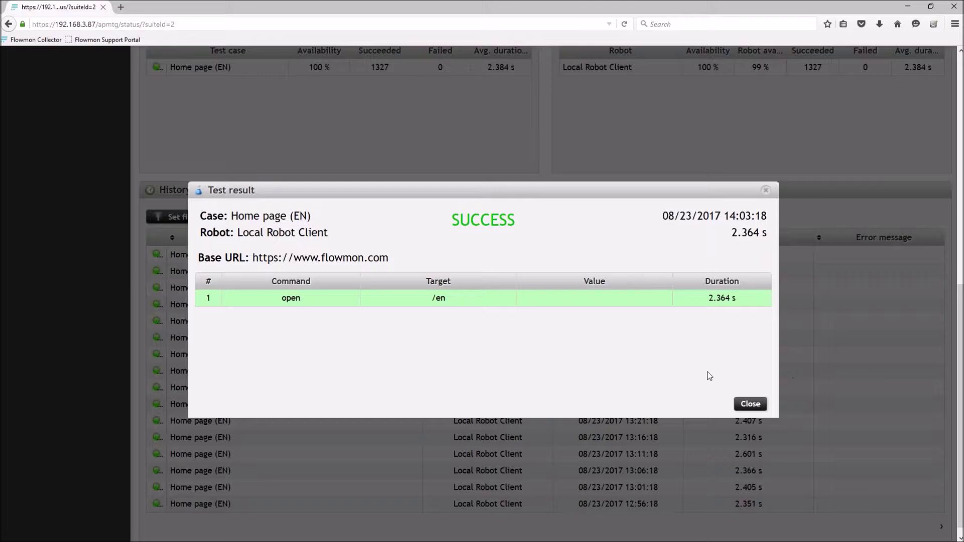
{"action": "left_click", "coordinate": [750, 405]}
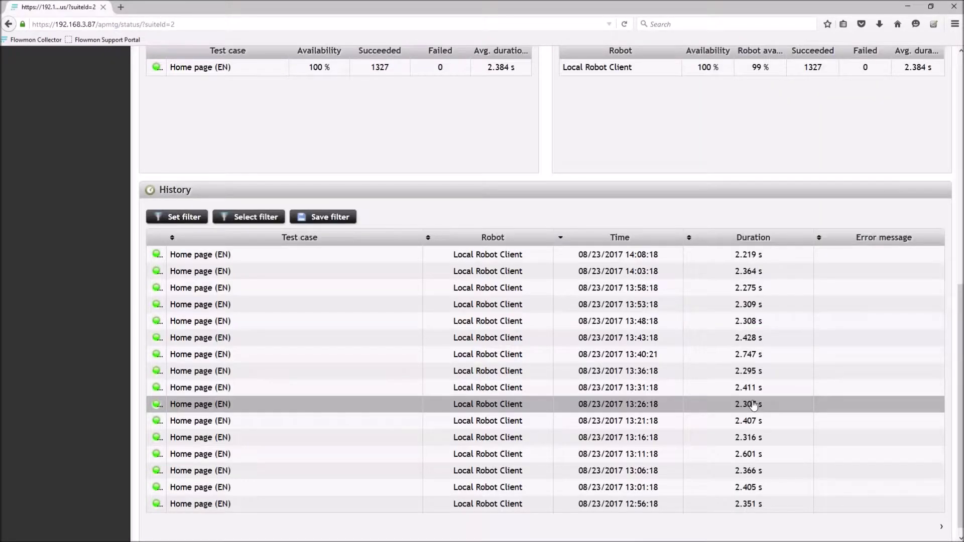
Return to the test suite summary and open the analysis of the elearning.flowmon.com suite.
{"action": "scroll", "coordinate": [479, 210], "scroll_direction": "up", "scroll_amount": 1}
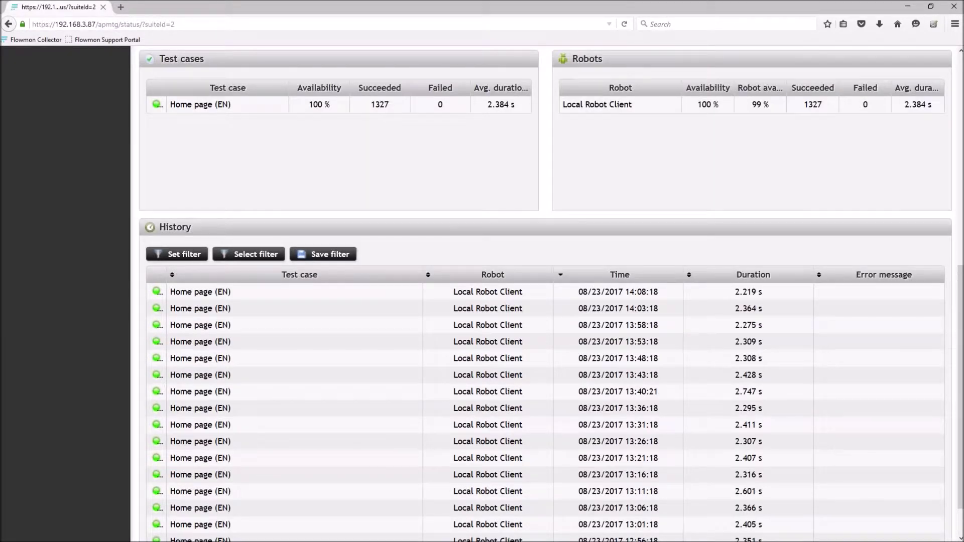
{"action": "scroll", "coordinate": [481, 252], "scroll_direction": "up", "scroll_amount": 7}
{"action": "left_click", "coordinate": [161, 103]}
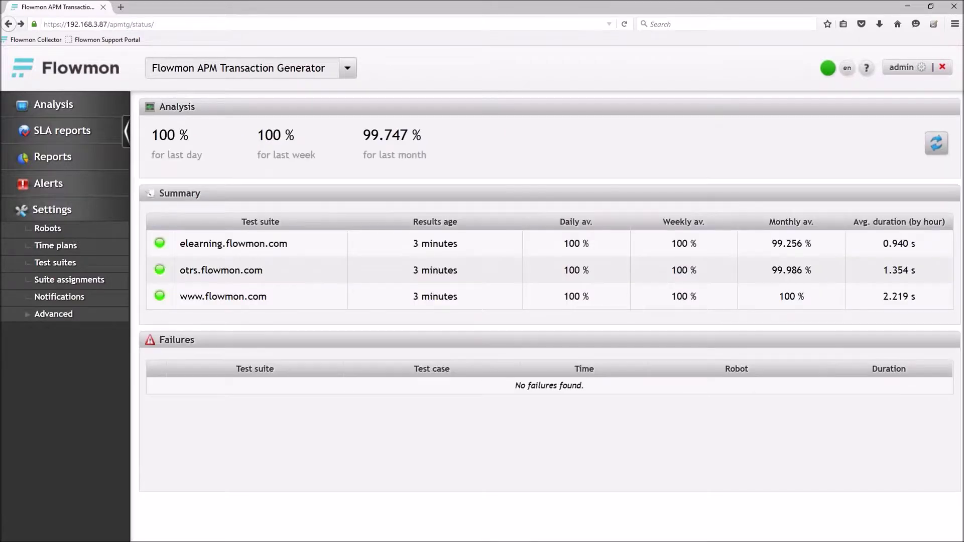
{"action": "left_click", "coordinate": [265, 246]}
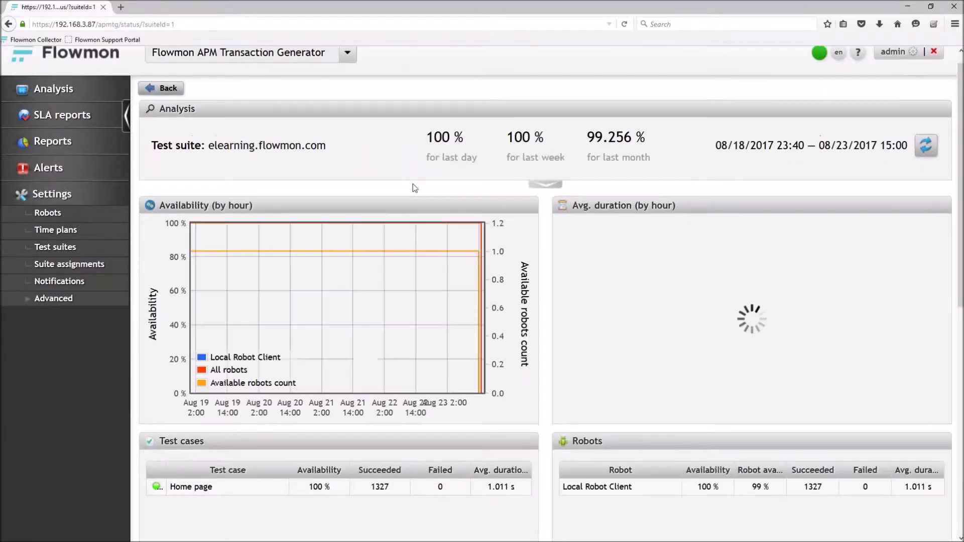
Review the elearning.flowmon.com suite's availability and duration charts and its history of Home page test runs.
{"action": "scroll", "coordinate": [413, 184], "scroll_direction": "down", "scroll_amount": 2}
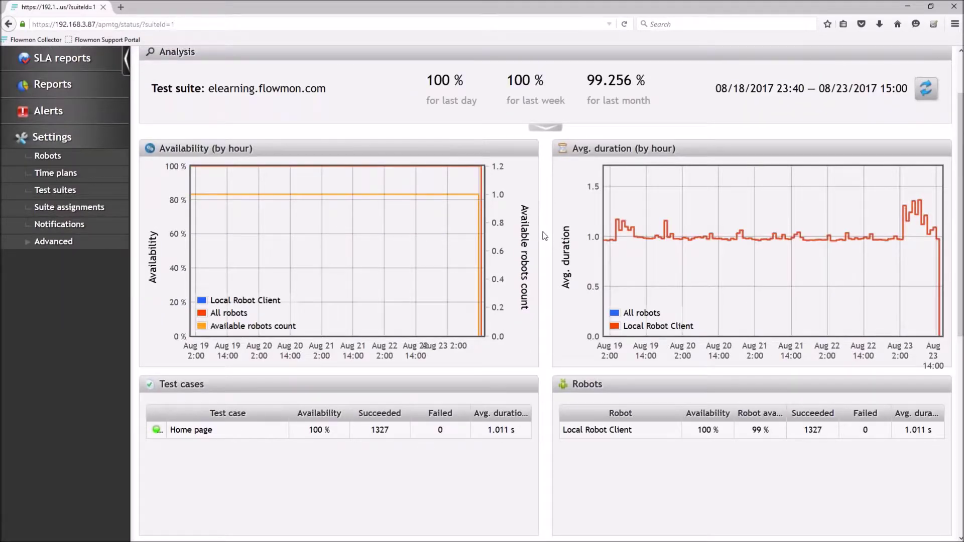
{"action": "scroll", "coordinate": [545, 236], "scroll_direction": "up", "scroll_amount": 1}
{"action": "scroll", "coordinate": [545, 236], "scroll_direction": "up", "scroll_amount": 1}
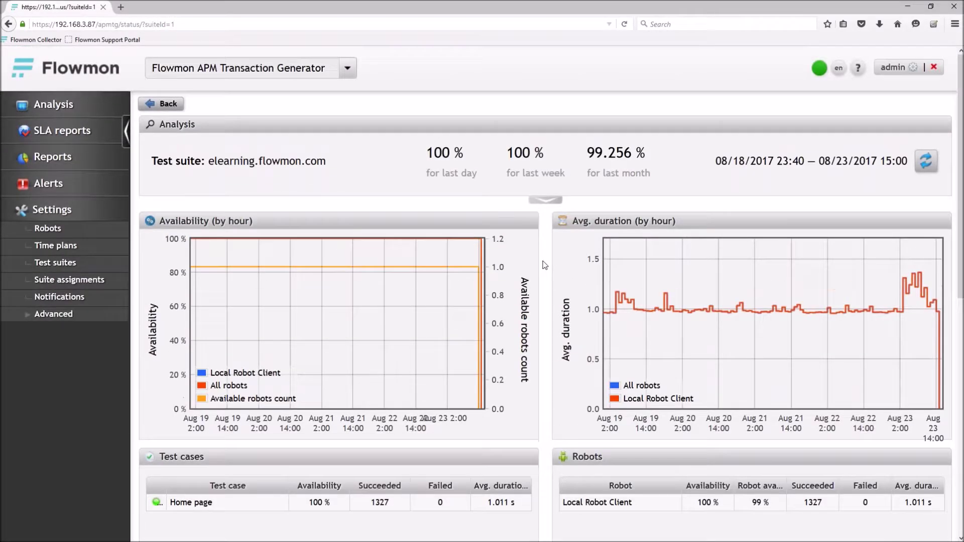
{"action": "scroll", "coordinate": [544, 264], "scroll_direction": "down", "scroll_amount": 2}
{"action": "scroll", "coordinate": [544, 265], "scroll_direction": "down", "scroll_amount": 7}
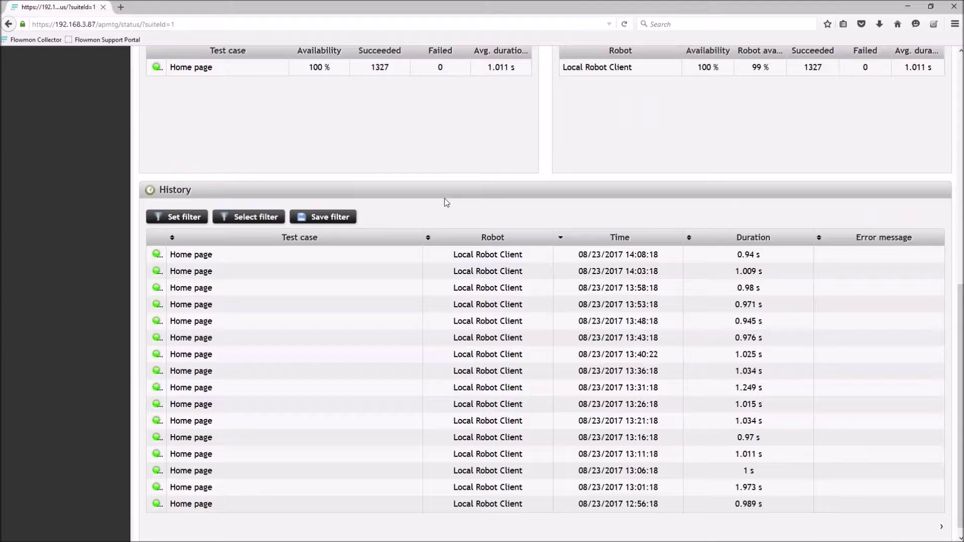
{"action": "scroll", "coordinate": [387, 191], "scroll_direction": "up", "scroll_amount": 9}
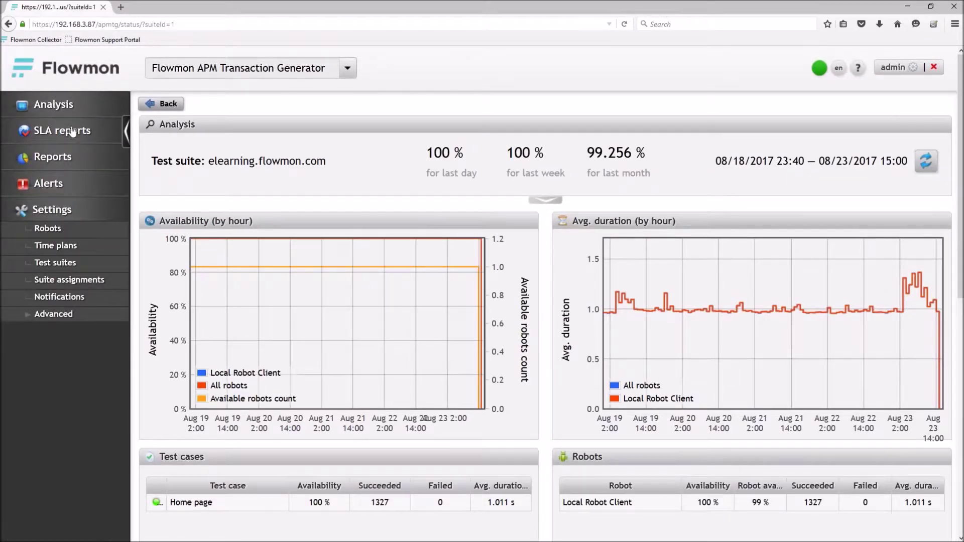
{"action": "left_click", "coordinate": [88, 134]}
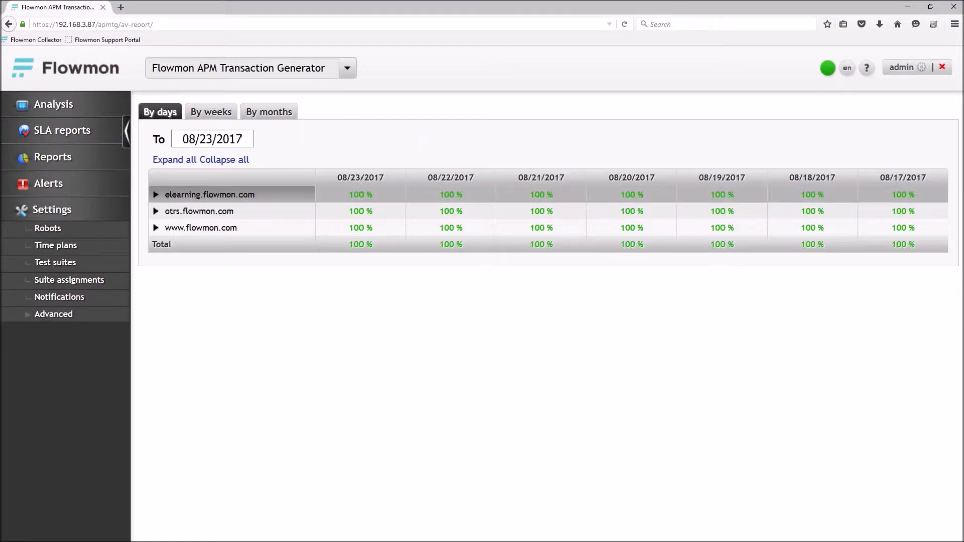
{"action": "left_click", "coordinate": [247, 232]}
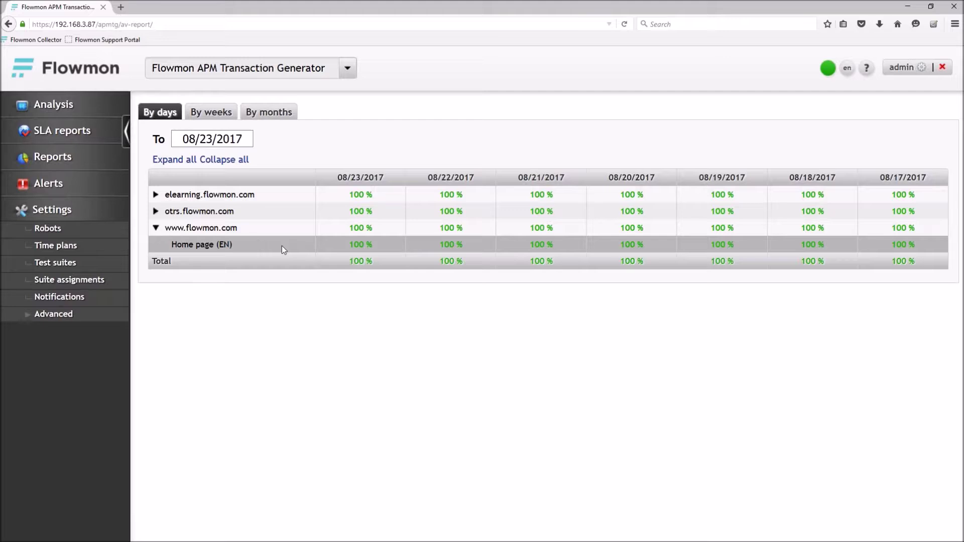
Go to the reporting section and list the defined report chapters.
{"action": "left_click", "coordinate": [62, 158]}
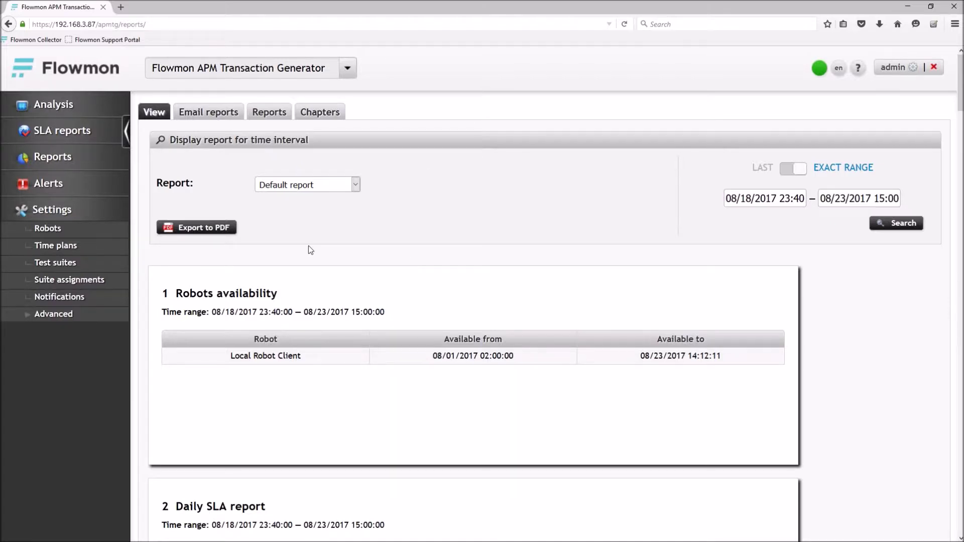
{"action": "left_click", "coordinate": [320, 112]}
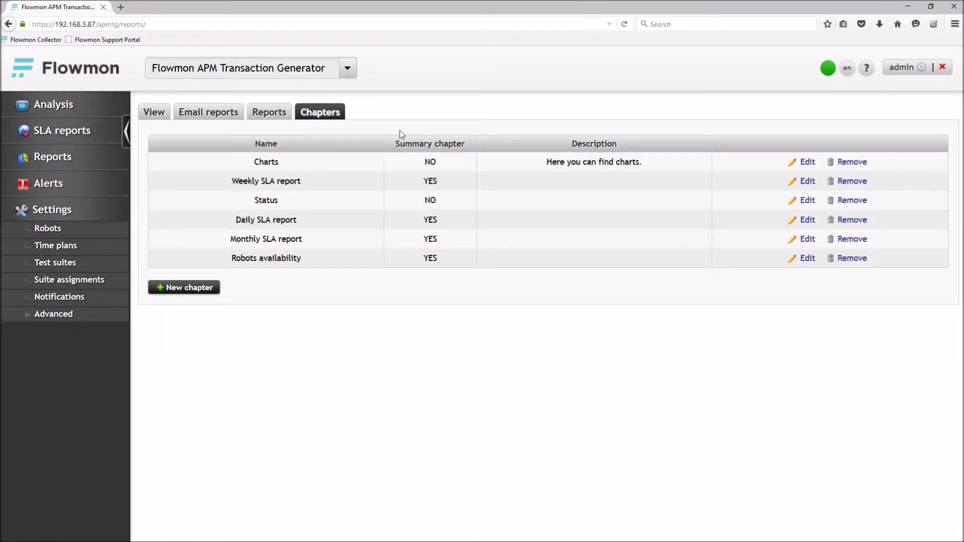
Open a blank new report form from the reports list, look over the chapters it can include, and close it without saving.
{"action": "left_click", "coordinate": [276, 115]}
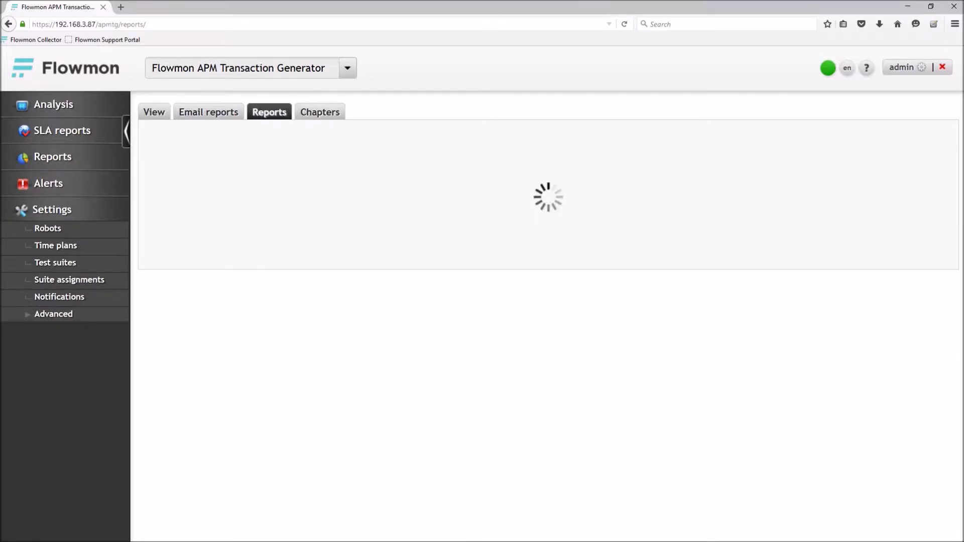
{"action": "left_click", "coordinate": [212, 257]}
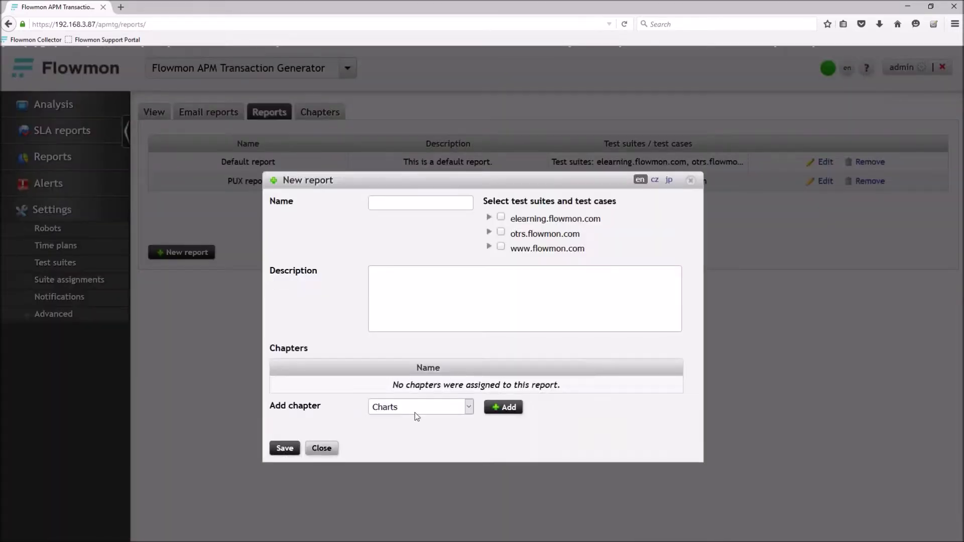
{"action": "left_click", "coordinate": [416, 409]}
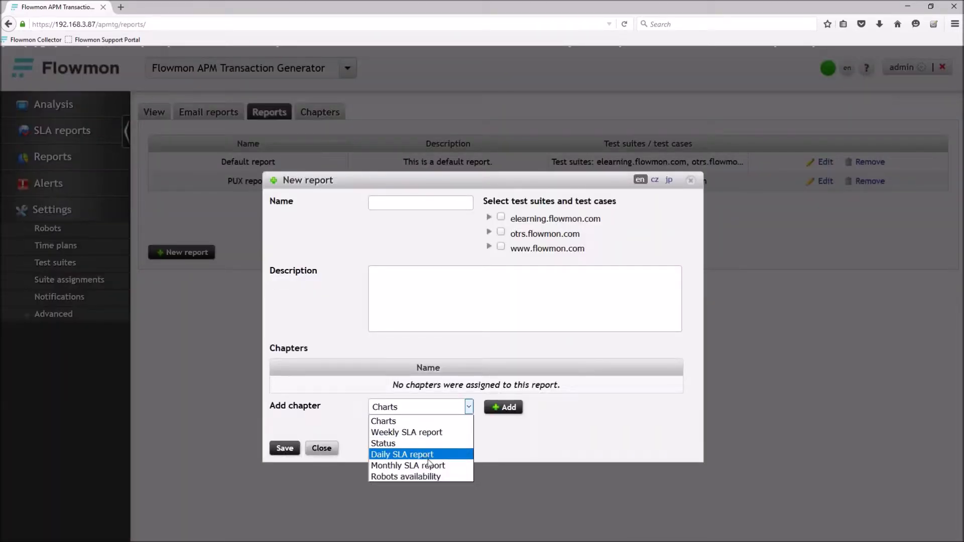
{"action": "left_click", "coordinate": [447, 234]}
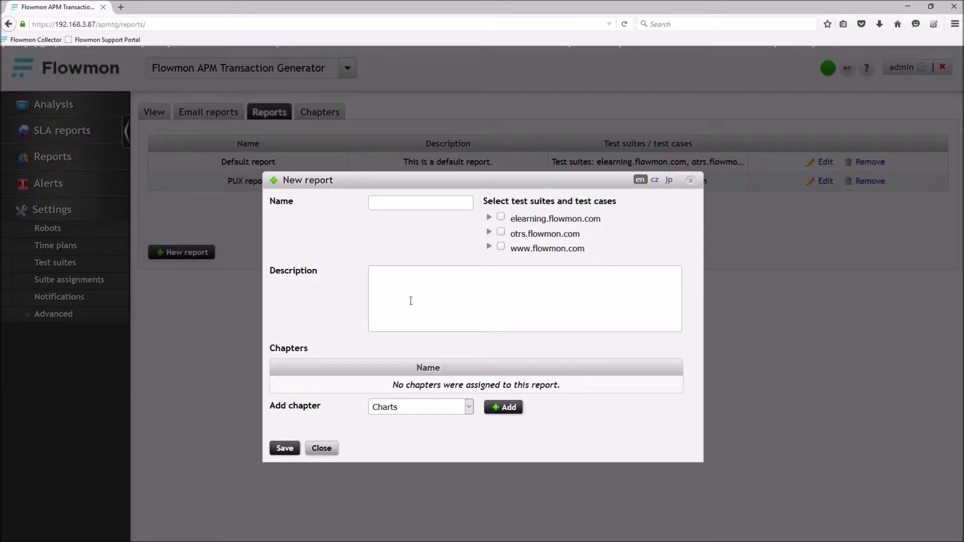
{"action": "left_click", "coordinate": [331, 452]}
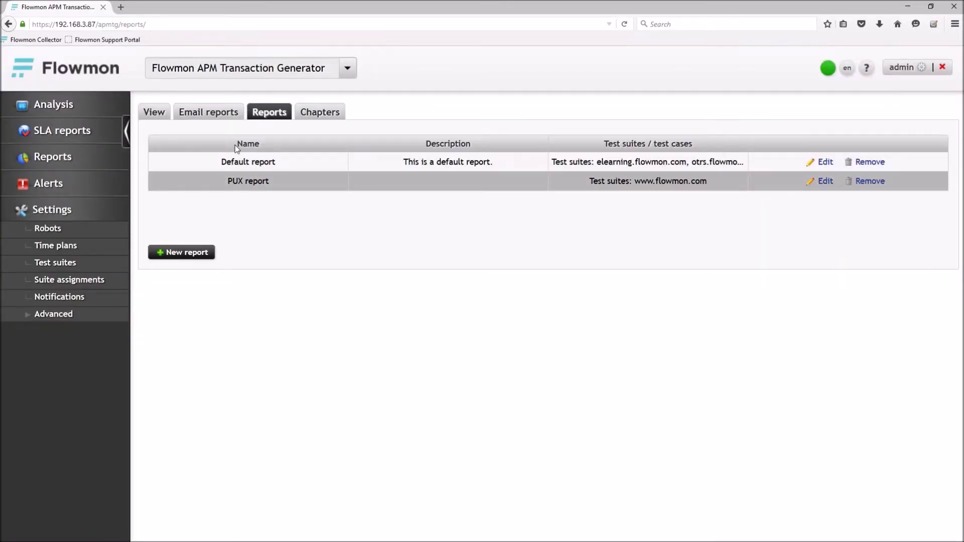
Inspect the delivery settings of the Default report's daily email report and close them without saving.
{"action": "left_click", "coordinate": [209, 112]}
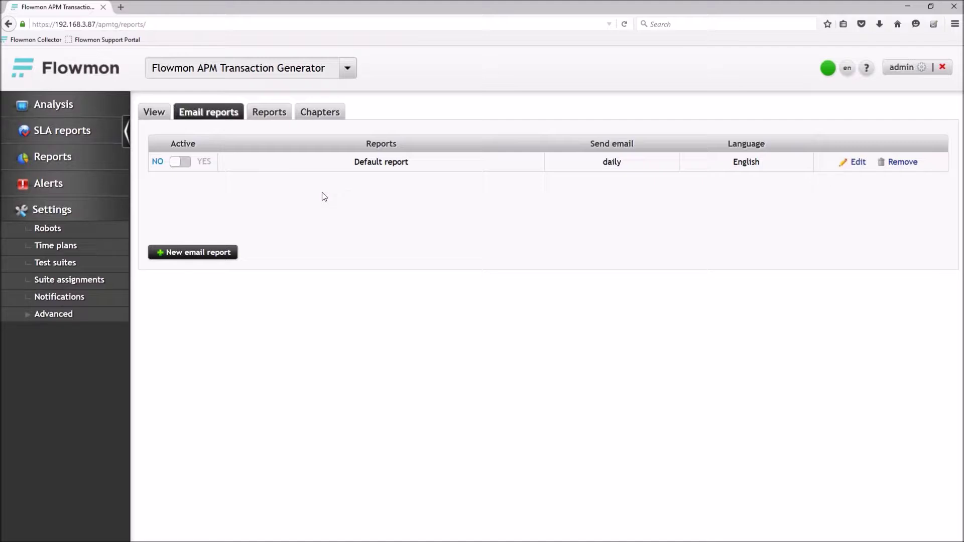
{"action": "left_click", "coordinate": [856, 161]}
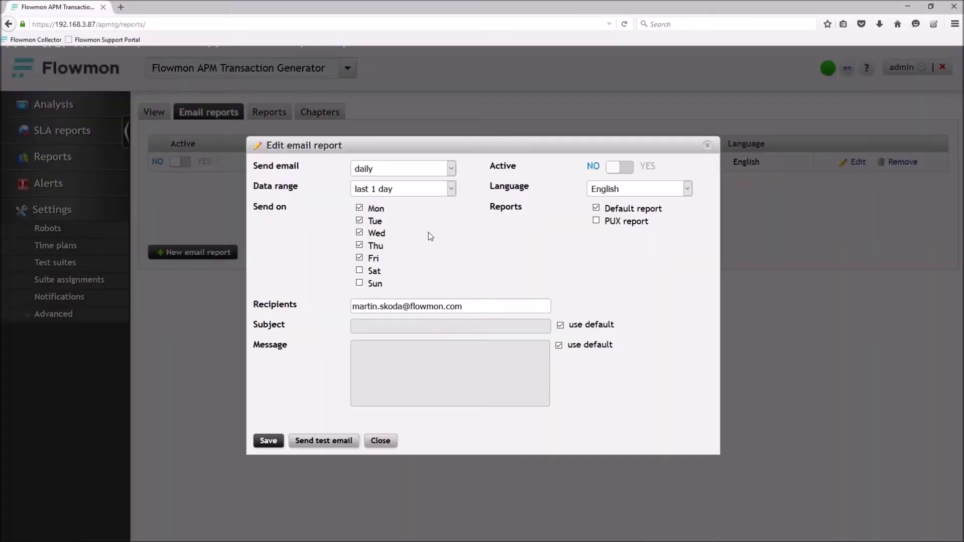
{"action": "left_click", "coordinate": [381, 441]}
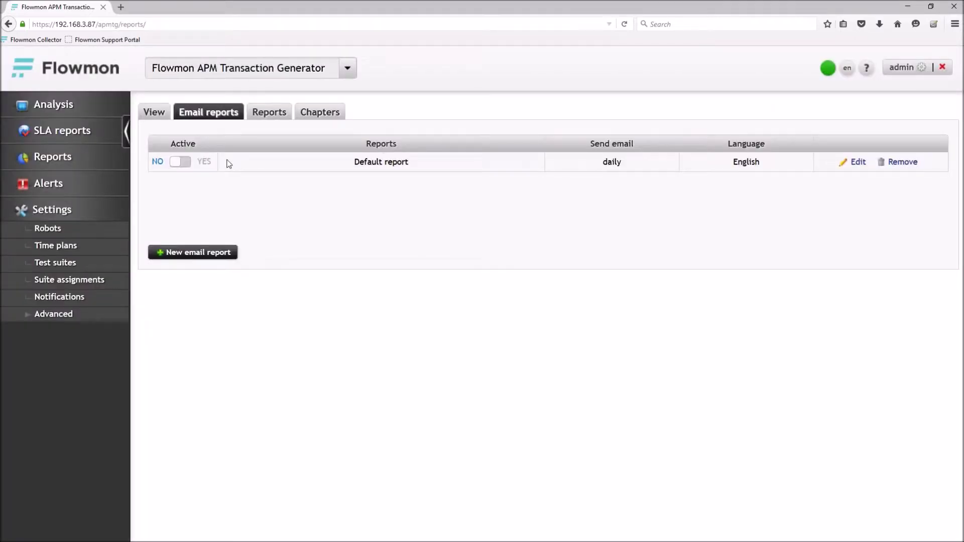
Display the Default report and read through its Robots availability and Daily SLA report chapters.
{"action": "left_click", "coordinate": [154, 116]}
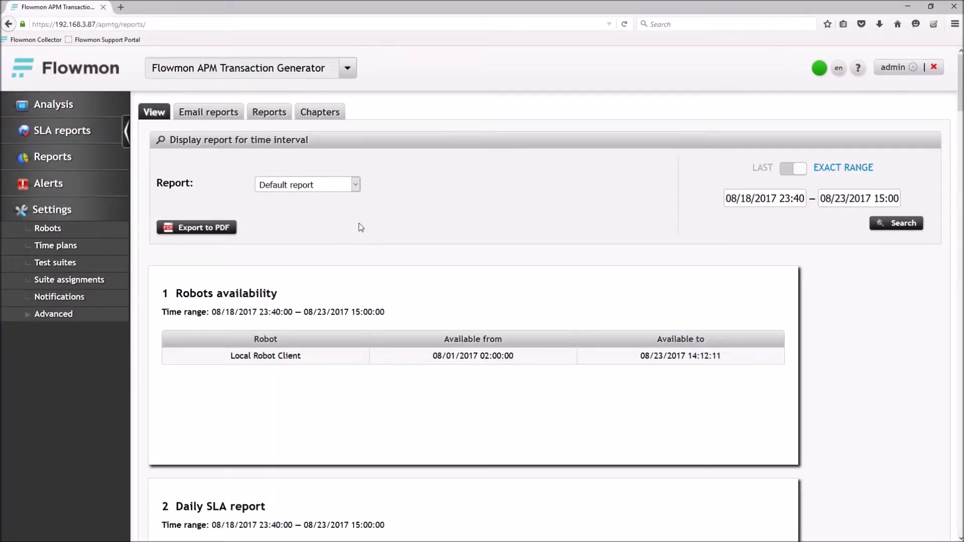
{"action": "scroll", "coordinate": [371, 221], "scroll_direction": "down", "scroll_amount": 1}
{"action": "scroll", "coordinate": [141, 186], "scroll_direction": "down", "scroll_amount": 5}
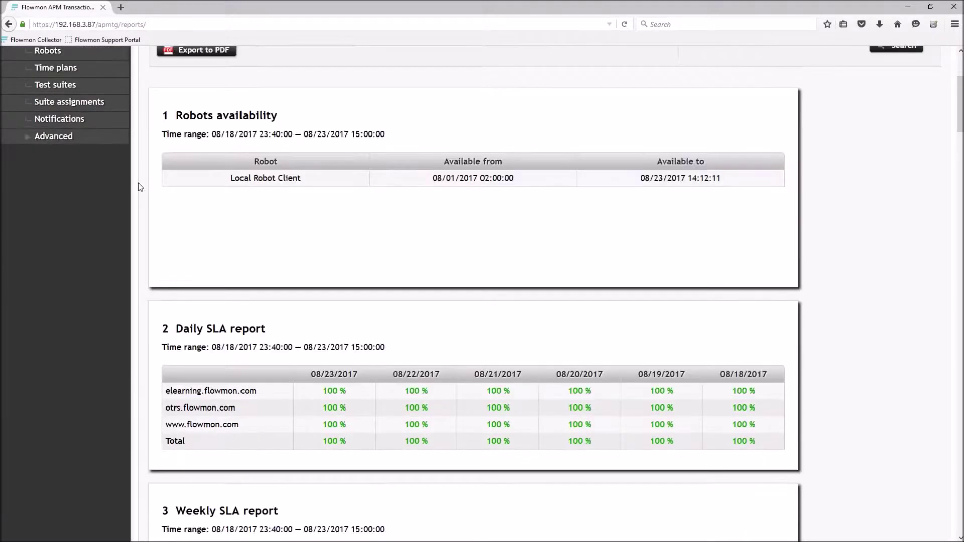
Read through the Default report's Weekly SLA report, Monthly SLA report and elearning.flowmon.com charts chapters.
{"action": "scroll", "coordinate": [140, 187], "scroll_direction": "down", "scroll_amount": 4}
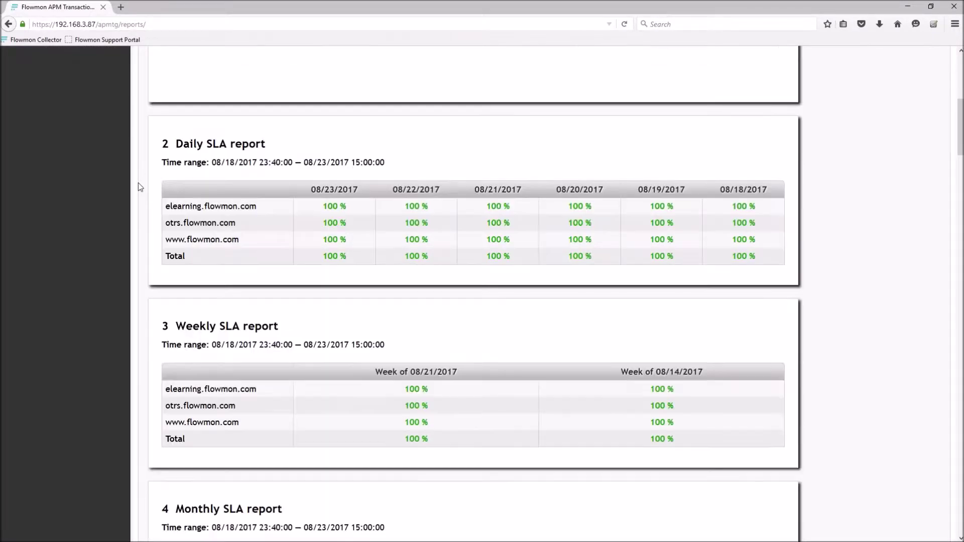
{"action": "scroll", "coordinate": [138, 184], "scroll_direction": "down", "scroll_amount": 1}
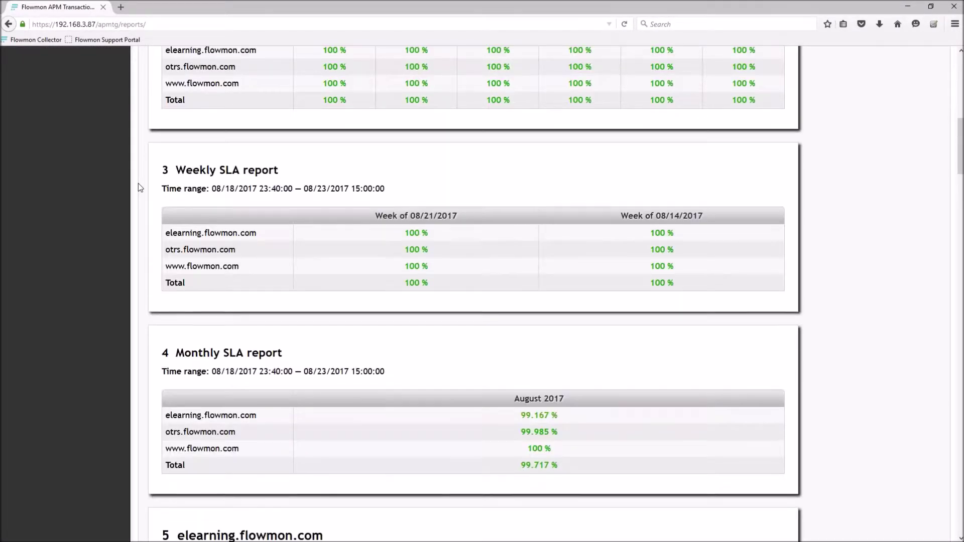
{"action": "scroll", "coordinate": [140, 187], "scroll_direction": "down", "scroll_amount": 12}
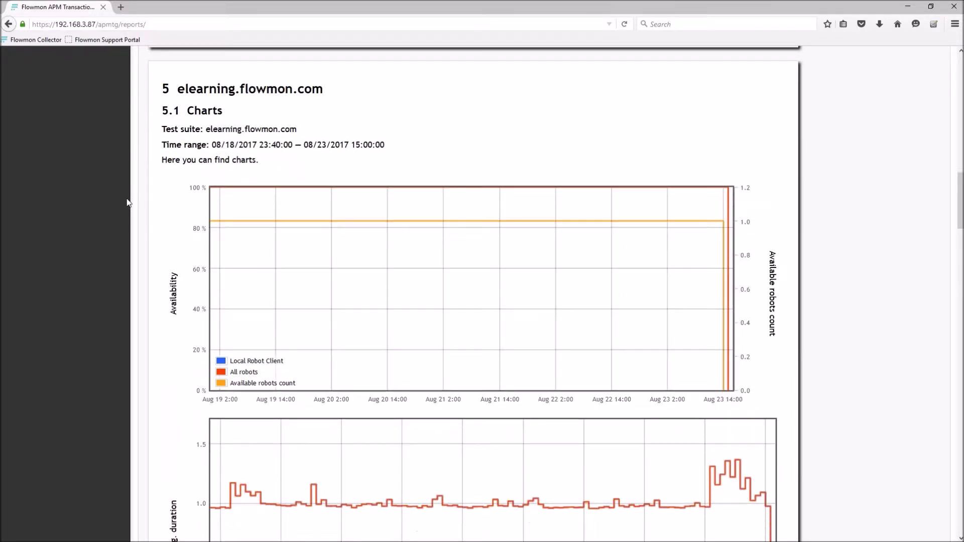
{"action": "scroll", "coordinate": [127, 202], "scroll_direction": "up", "scroll_amount": 3}
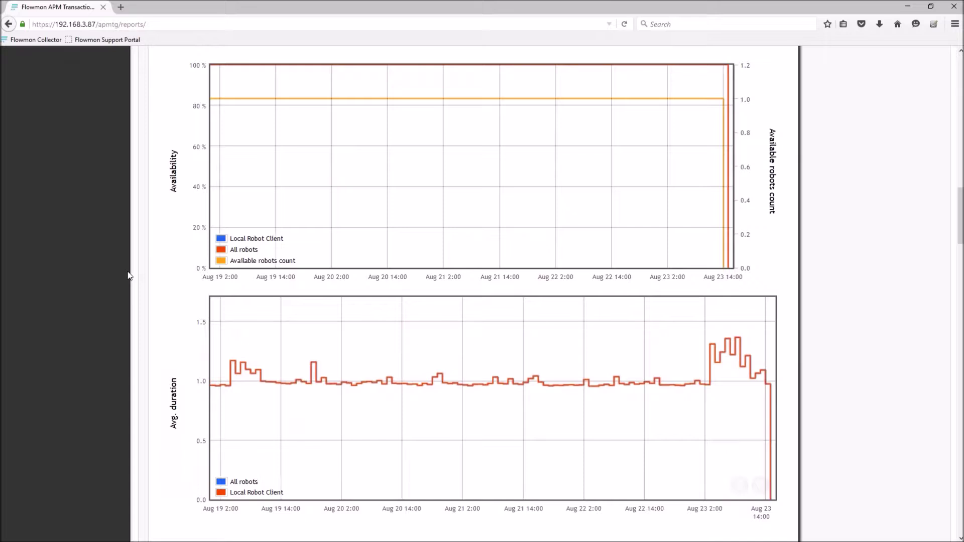
{"action": "scroll", "coordinate": [129, 276], "scroll_direction": "up", "scroll_amount": 12}
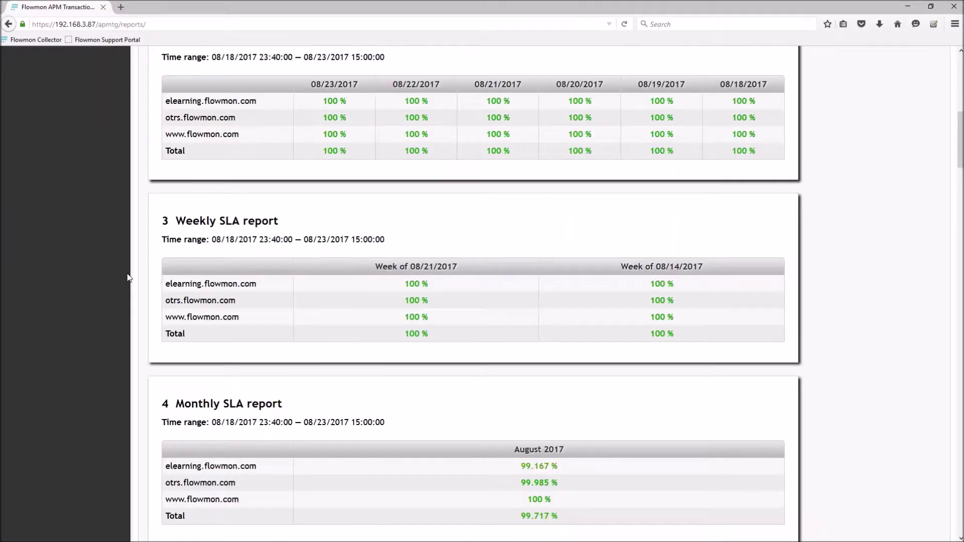
{"action": "scroll", "coordinate": [128, 277], "scroll_direction": "up", "scroll_amount": 10}
Go to the alerts list, inspect the analysis charts behind the otrs.flowmon.com test failure alert, and go back.
{"action": "left_click", "coordinate": [57, 186]}
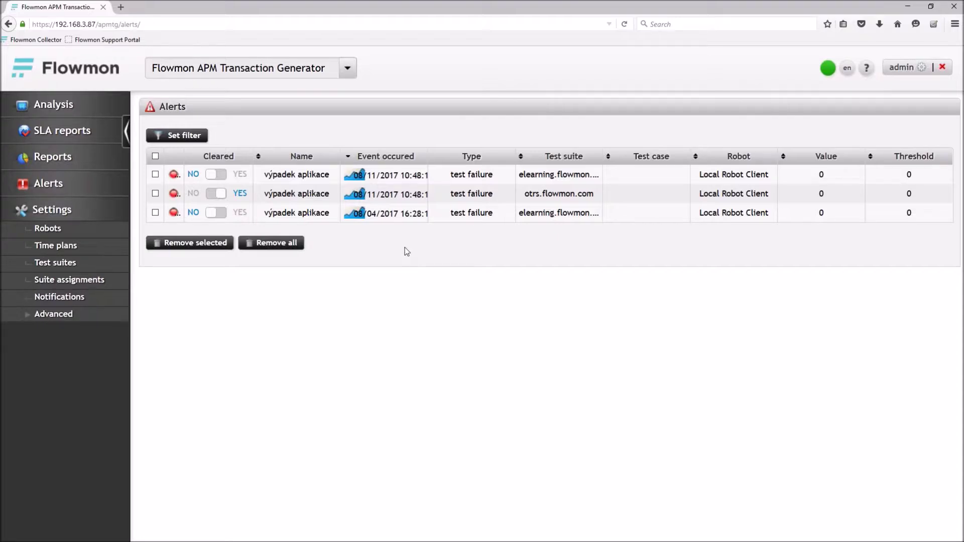
{"action": "left_click", "coordinate": [363, 198]}
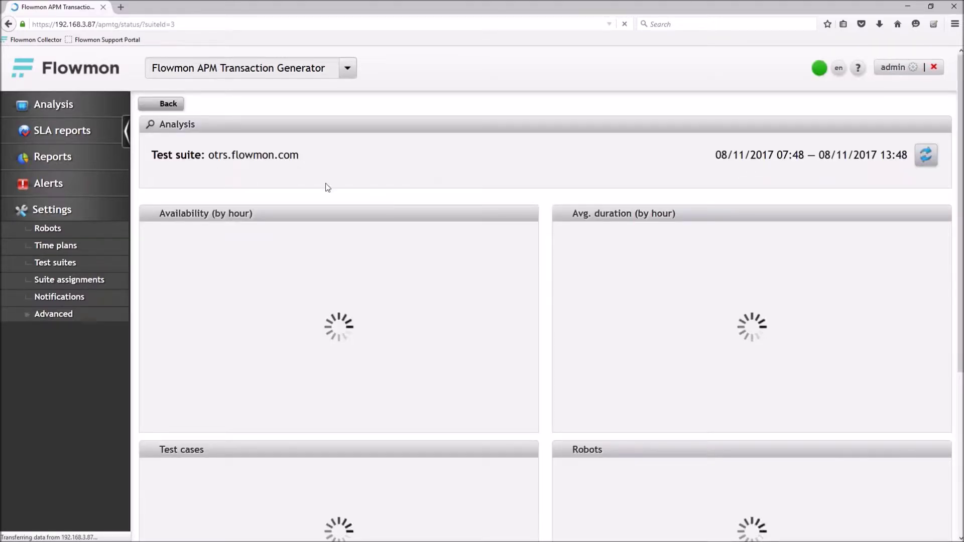
{"action": "scroll", "coordinate": [352, 151], "scroll_direction": "down", "scroll_amount": 2}
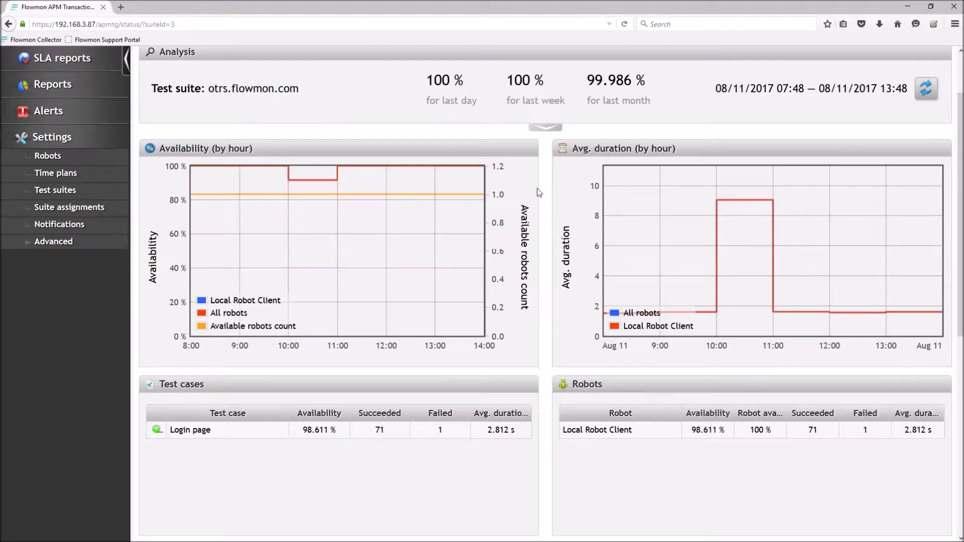
{"action": "scroll", "coordinate": [219, 111], "scroll_direction": "up", "scroll_amount": 3}
{"action": "left_click", "coordinate": [168, 106]}
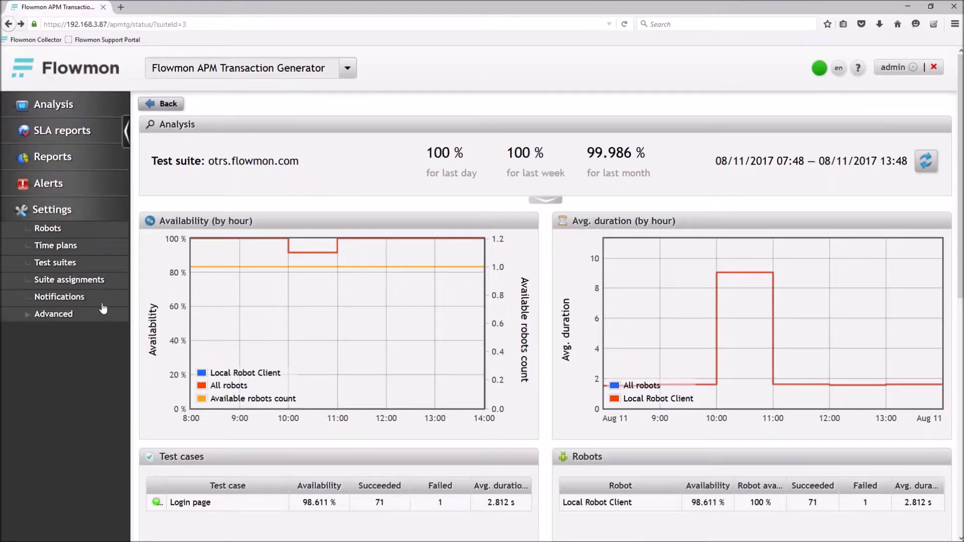
Open the alert_webinar notification for editing, switch its type to threshold breach, and look over the available metrics.
{"action": "left_click", "coordinate": [81, 301]}
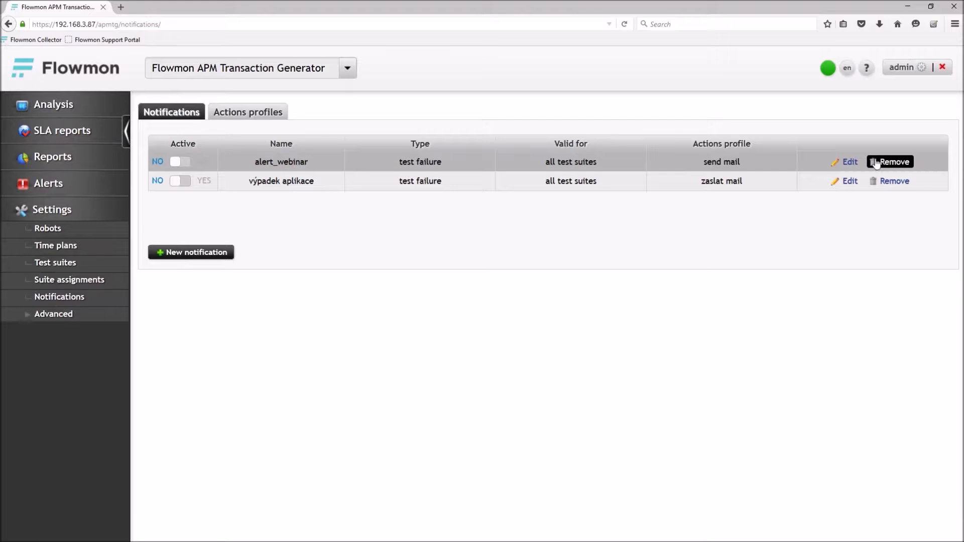
{"action": "left_click", "coordinate": [836, 159]}
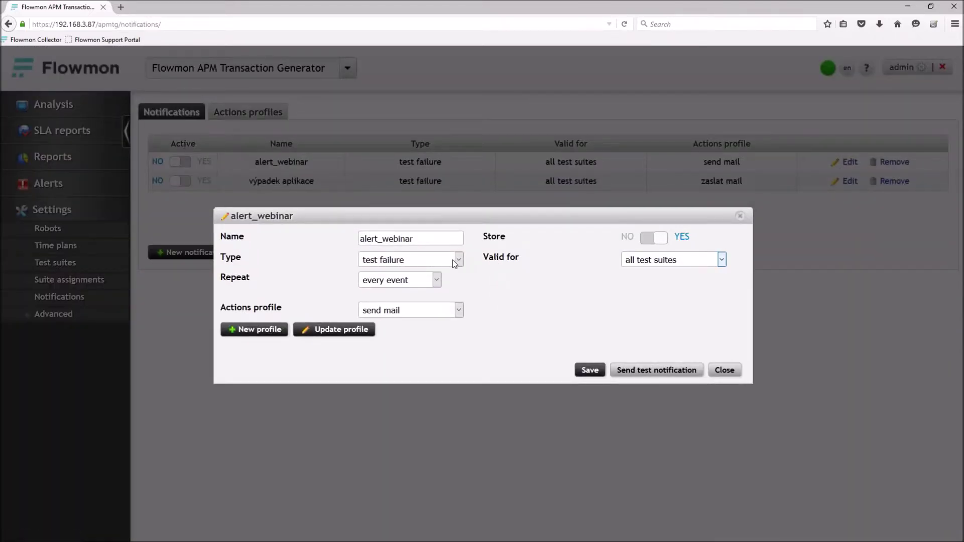
{"action": "left_click", "coordinate": [453, 260]}
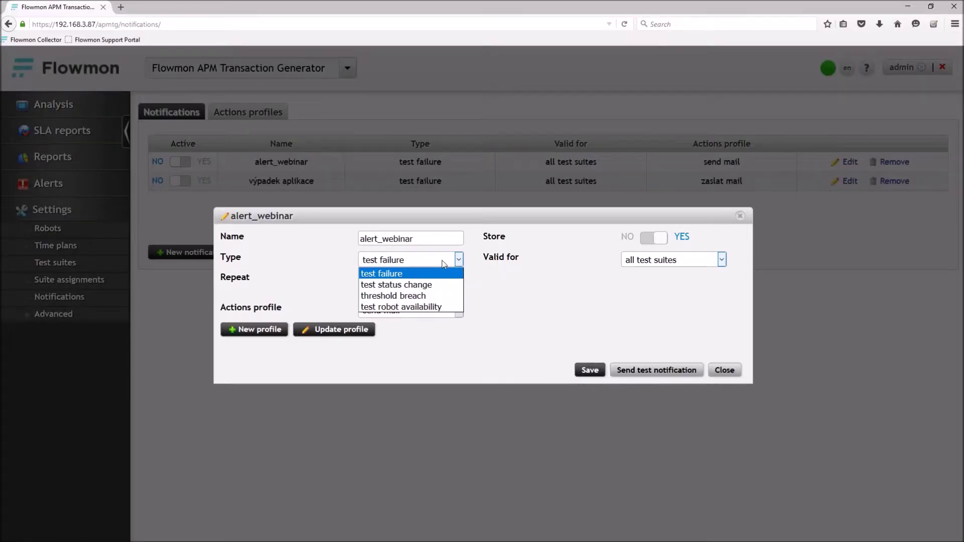
{"action": "left_click", "coordinate": [441, 296]}
{"action": "left_click", "coordinate": [439, 280]}
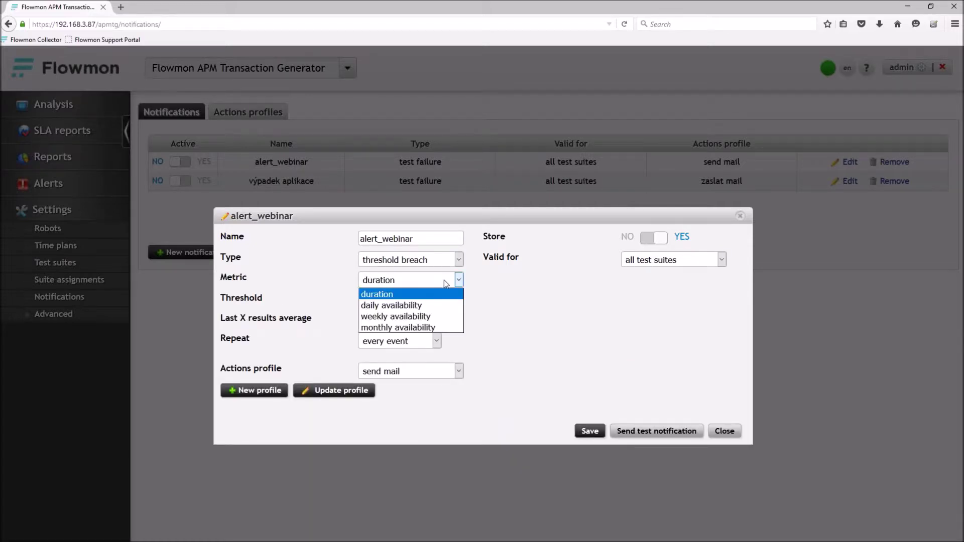
{"action": "left_click", "coordinate": [504, 291]}
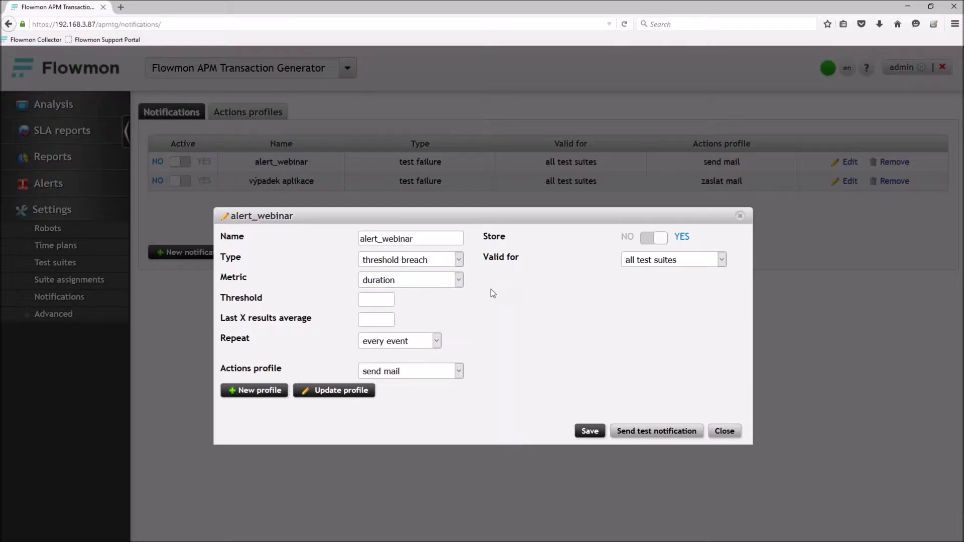
Inspect the send mail profile's e-mail action, preview the SNMP action's settings, and close everything including the notification without saving.
{"action": "left_click", "coordinate": [358, 391]}
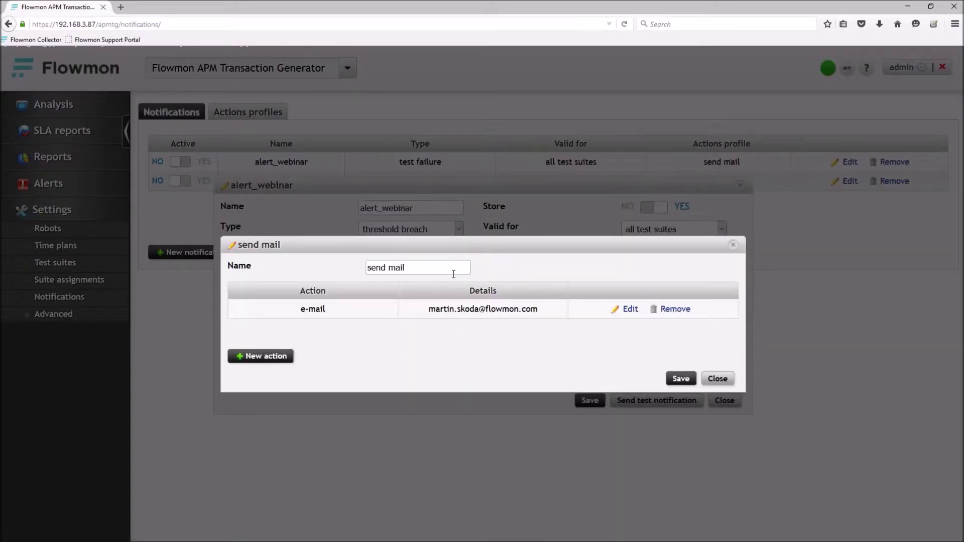
{"action": "left_click", "coordinate": [625, 309]}
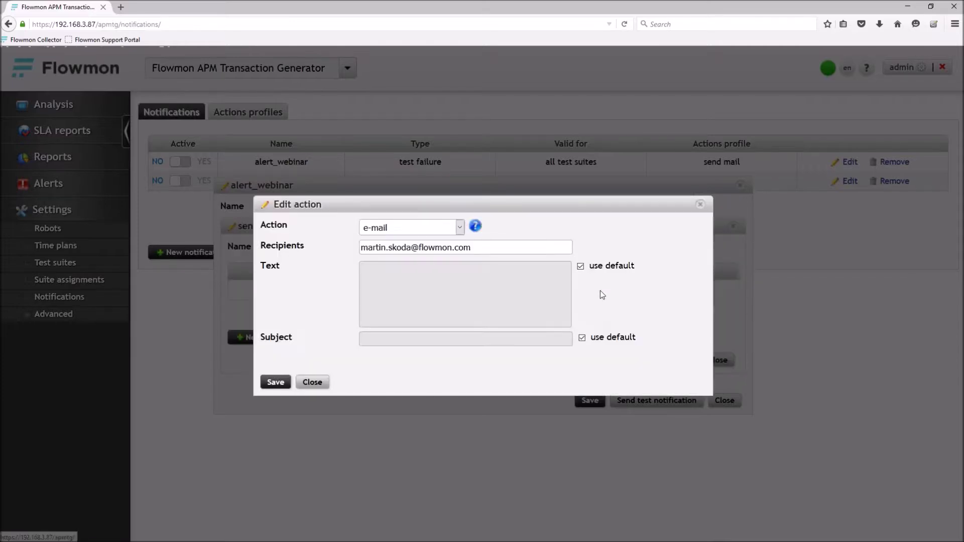
{"action": "left_click", "coordinate": [457, 228]}
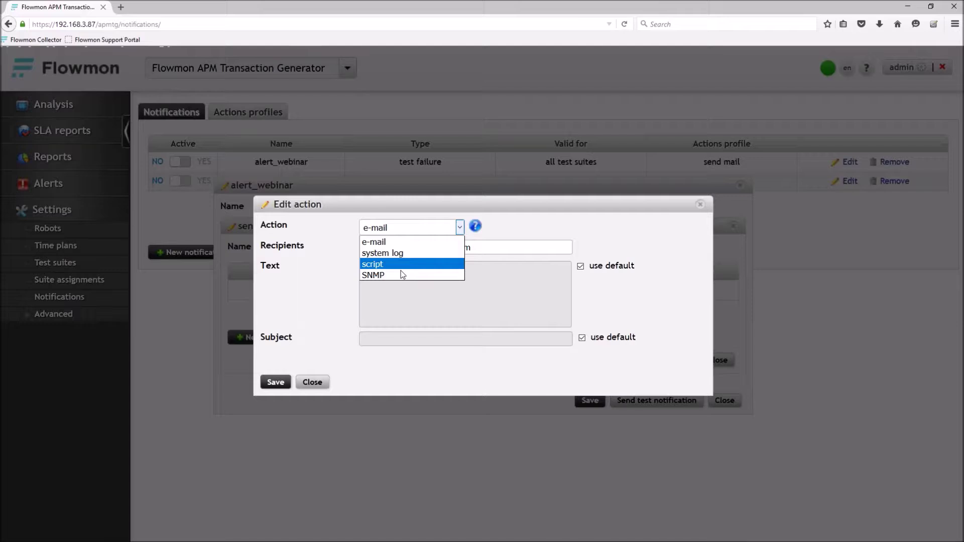
{"action": "left_click", "coordinate": [426, 276]}
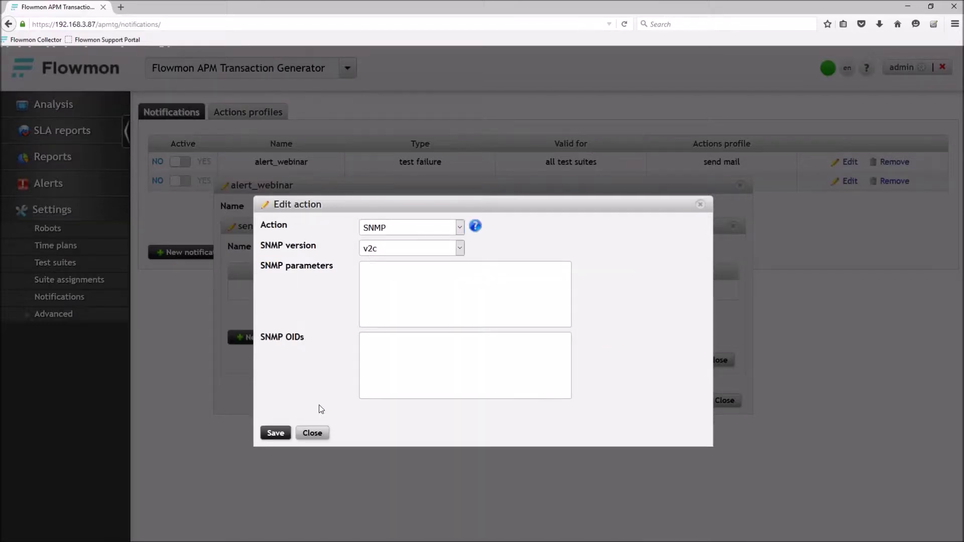
{"action": "left_click", "coordinate": [314, 435]}
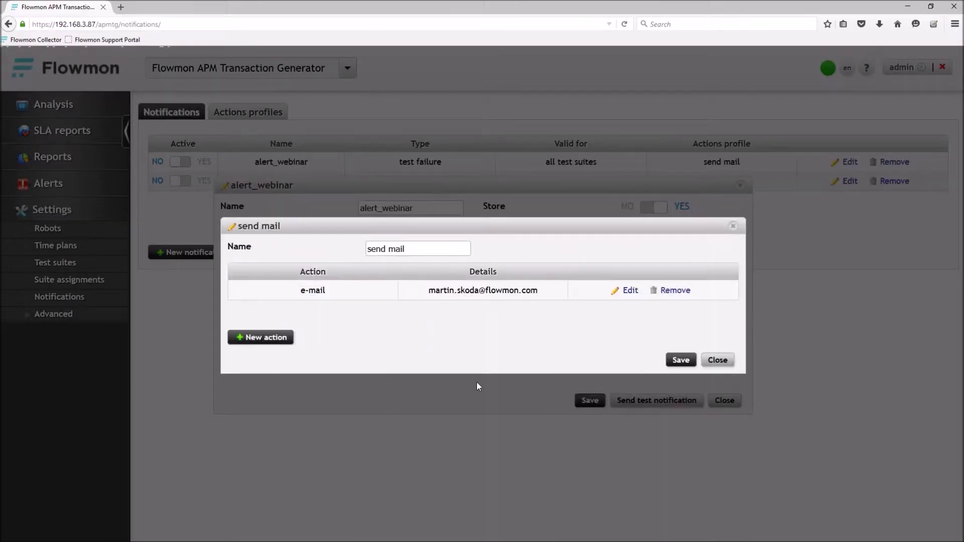
{"action": "left_click", "coordinate": [719, 360]}
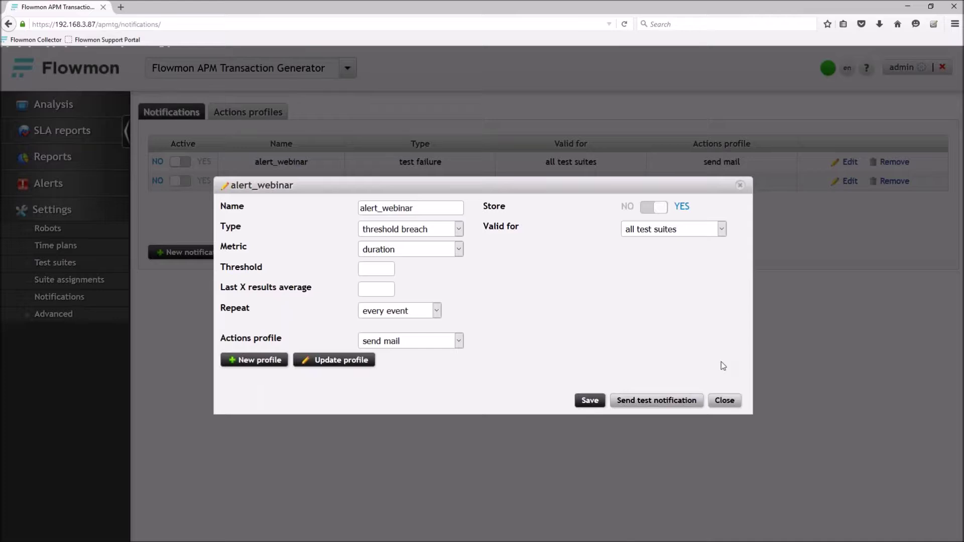
{"action": "left_click", "coordinate": [727, 397]}
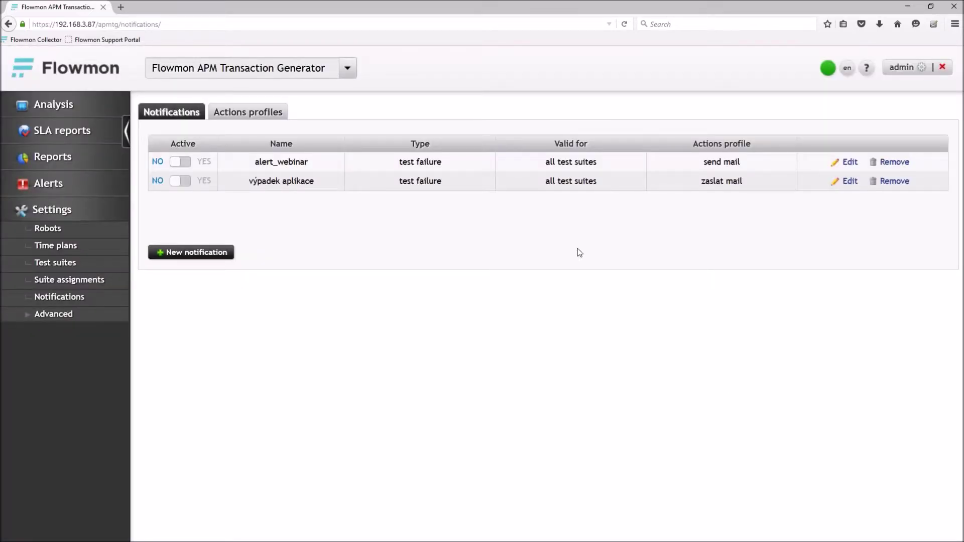
Display the Analysis overview of all test suites, and switch to the presentation slides.
{"action": "left_click", "coordinate": [76, 109]}
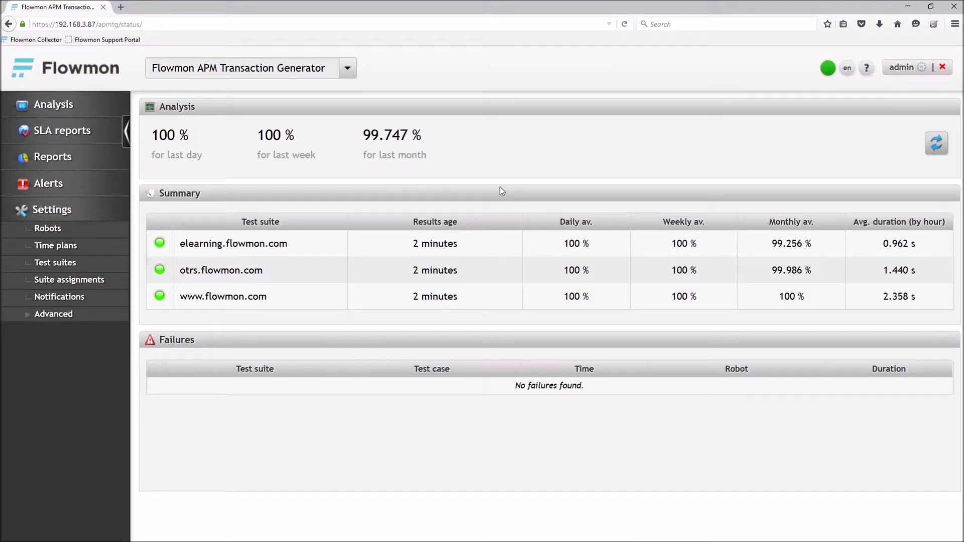
{"action": "key", "text": "alt+Tab"}
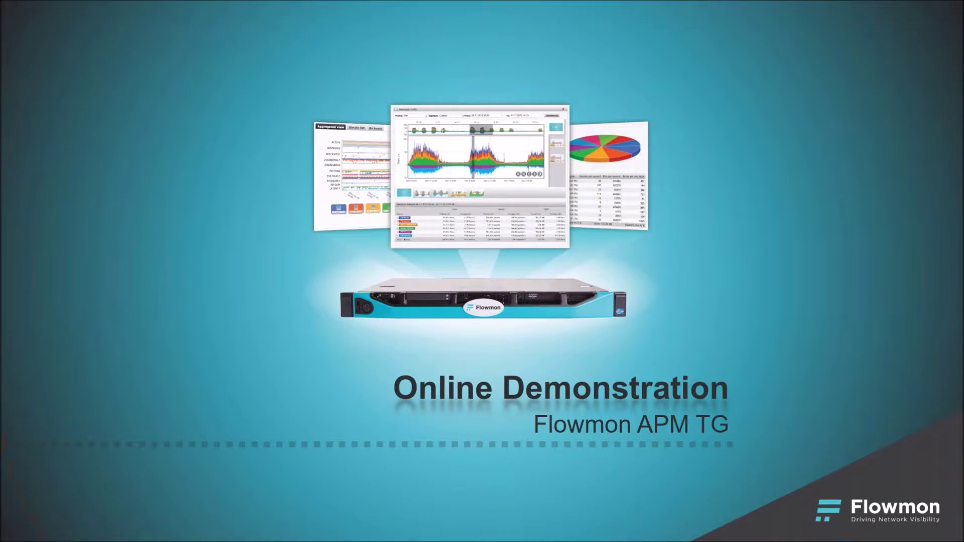
{"action": "key", "text": "Right"}
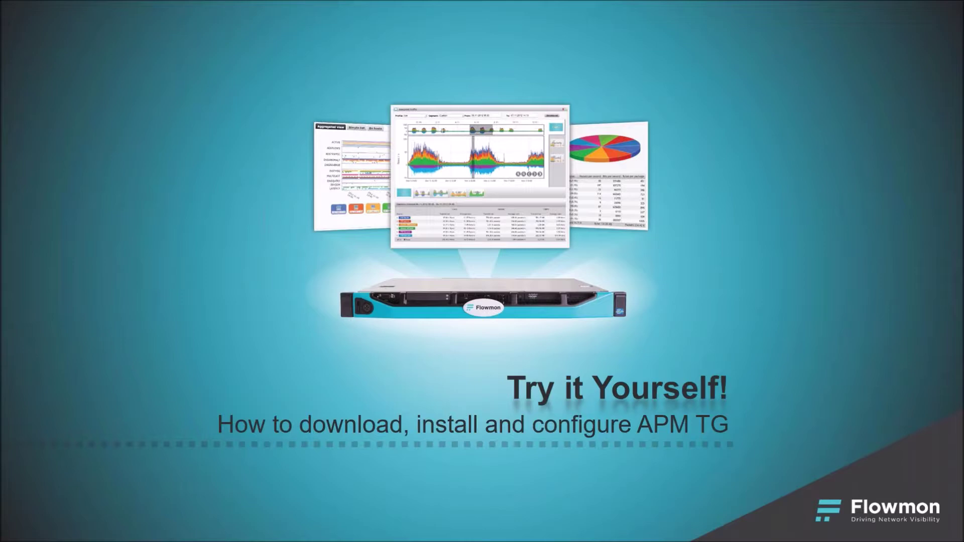
{"action": "key", "text": "Right"}
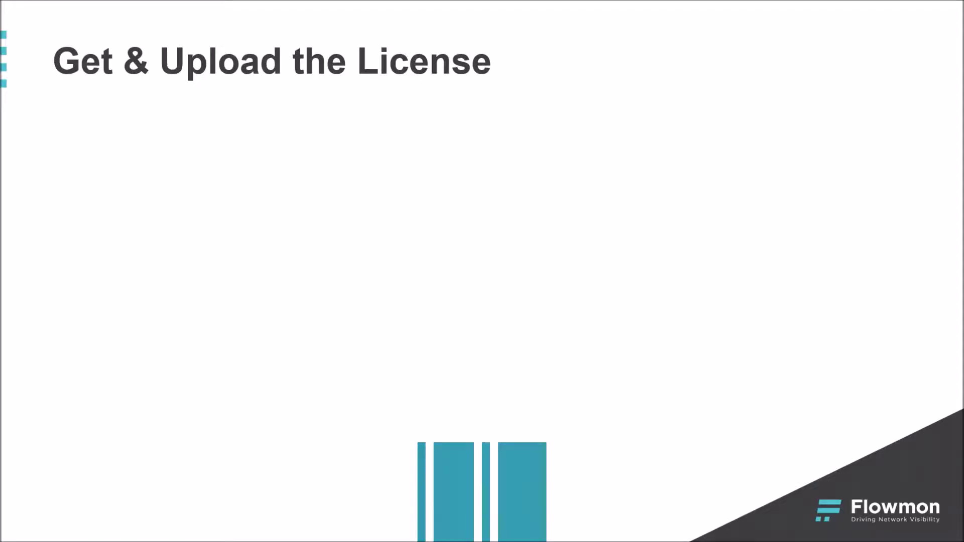
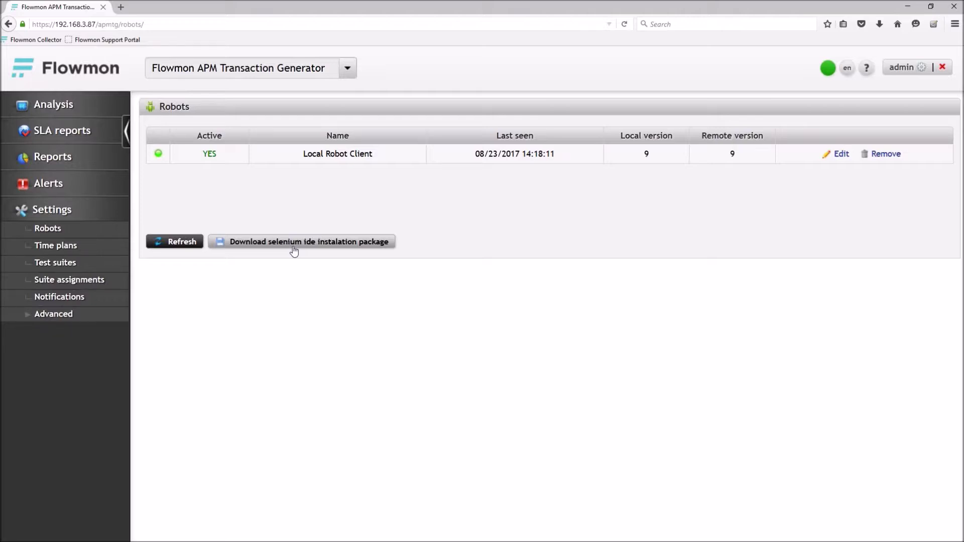
Request the Selenium IDE installation package firefox-selenium-ide.zip from the robots page and cancel the download.
{"action": "left_click", "coordinate": [322, 249]}
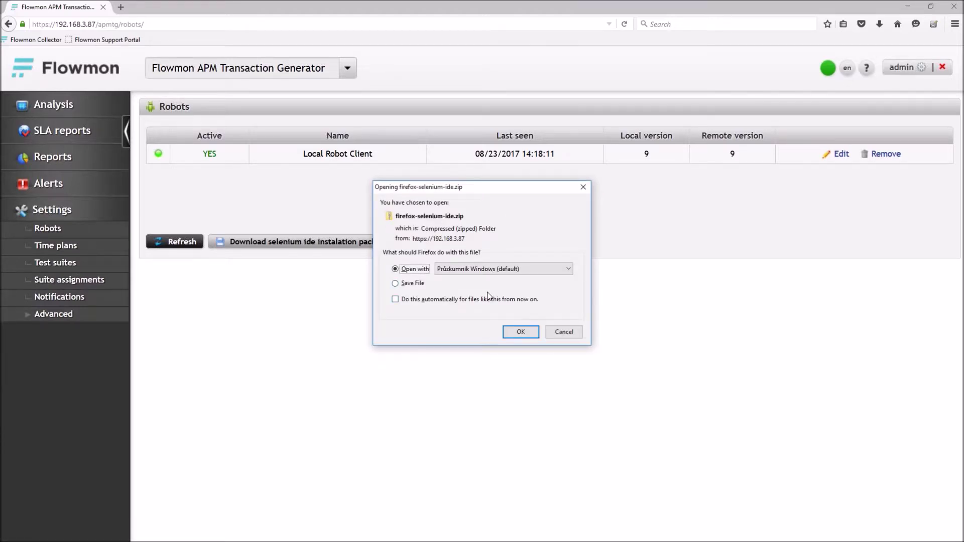
{"action": "left_click", "coordinate": [576, 333]}
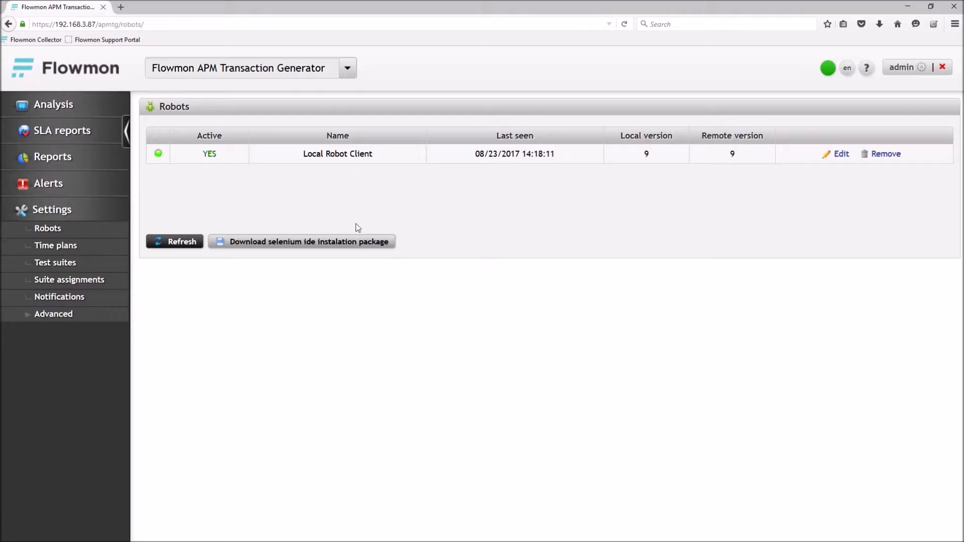
Create and save a new time plan named "webinar time plan" with an interval of 120 s and a delay of 0 s.
{"action": "left_click", "coordinate": [74, 250]}
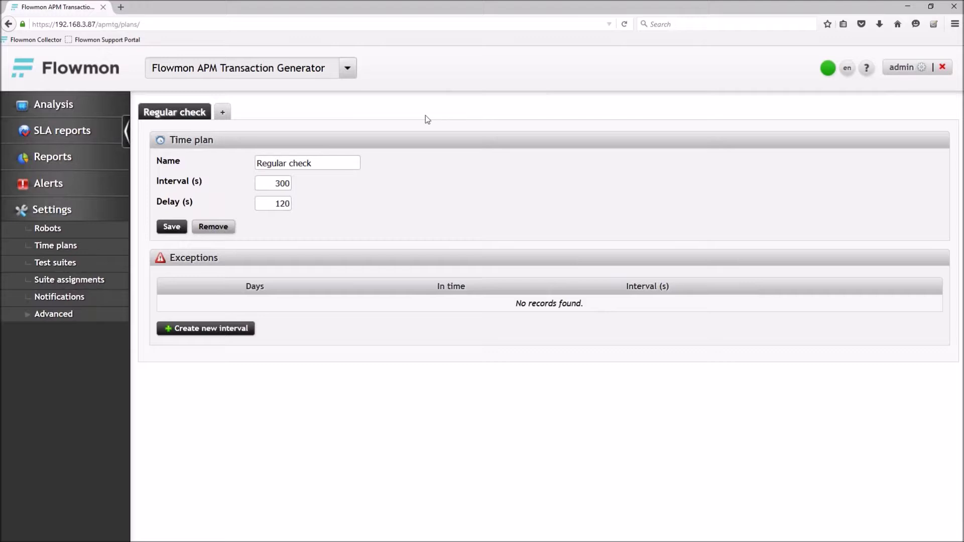
{"action": "left_click", "coordinate": [228, 115]}
{"action": "left_click_drag", "start_coordinate": [321, 170], "coordinate": [243, 166]}
{"action": "type", "text": "webinar time plan"}
{"action": "key", "text": "Tab"}
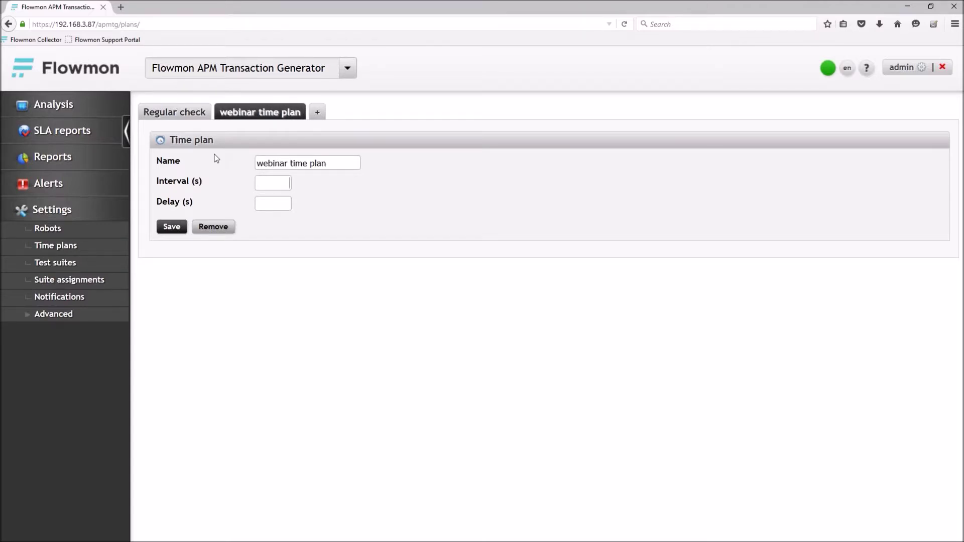
{"action": "type", "text": "120"}
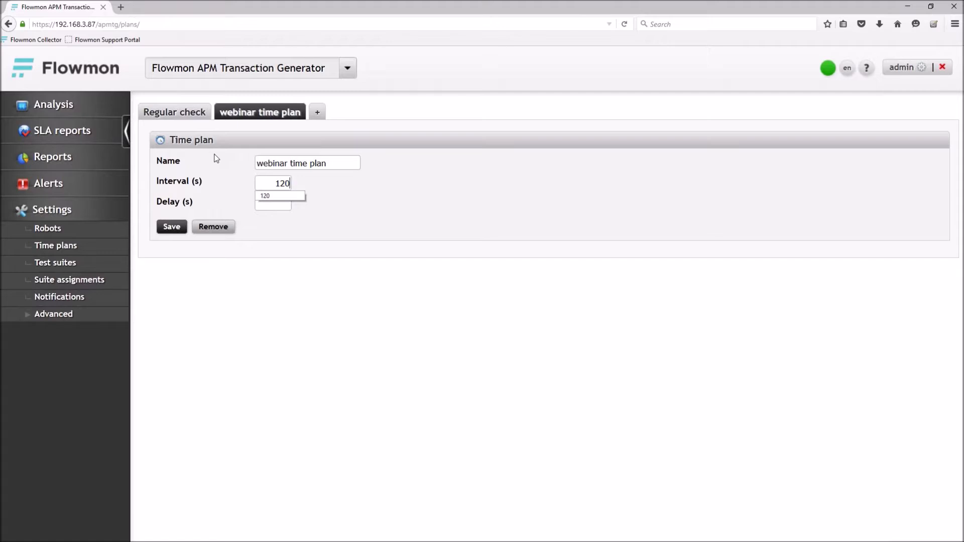
{"action": "key", "text": "Tab"}
{"action": "type", "text": "0"}
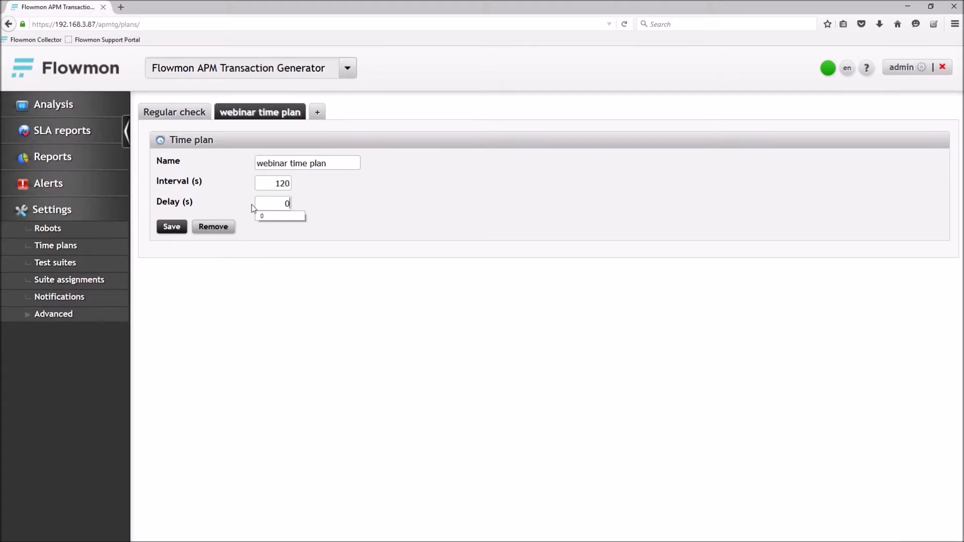
{"action": "key", "text": "Return"}
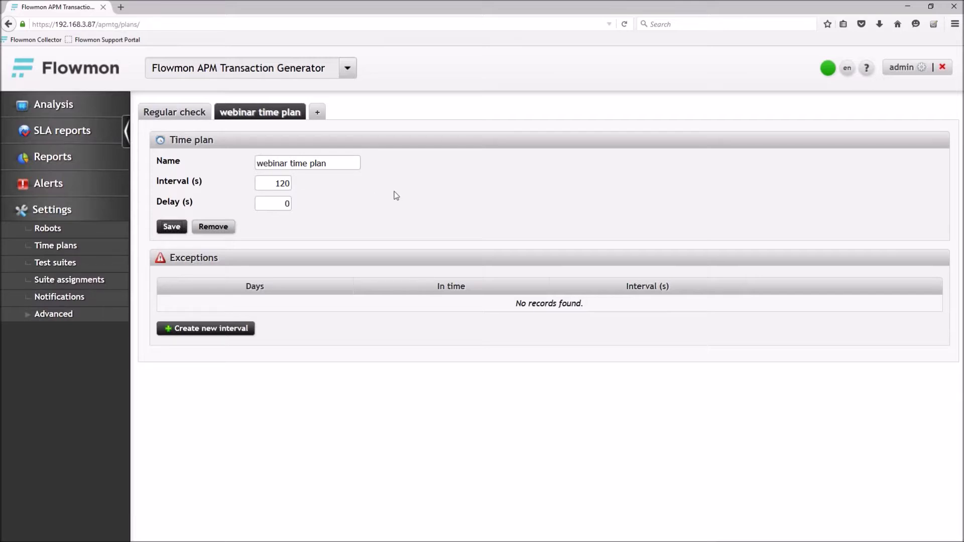
{"action": "left_click", "coordinate": [80, 266]}
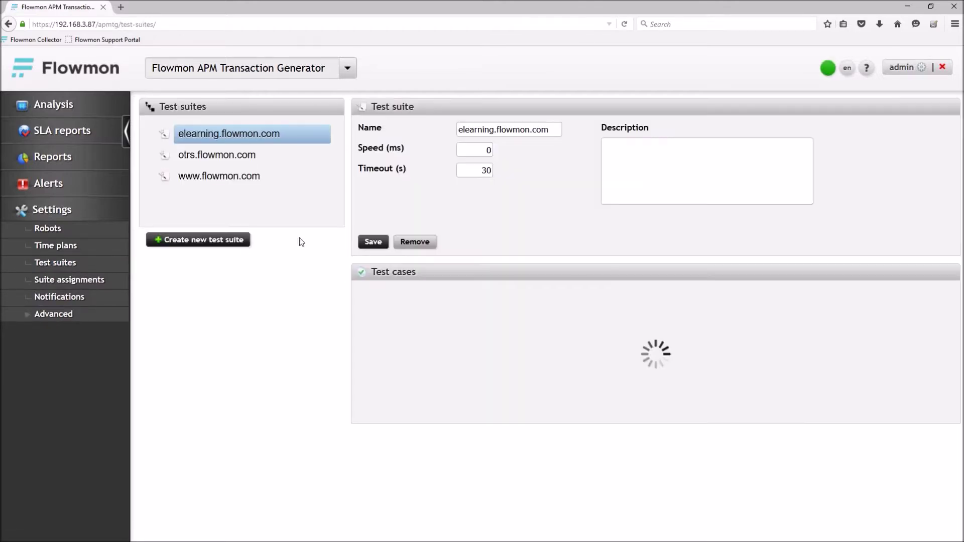
{"action": "left_click", "coordinate": [257, 182]}
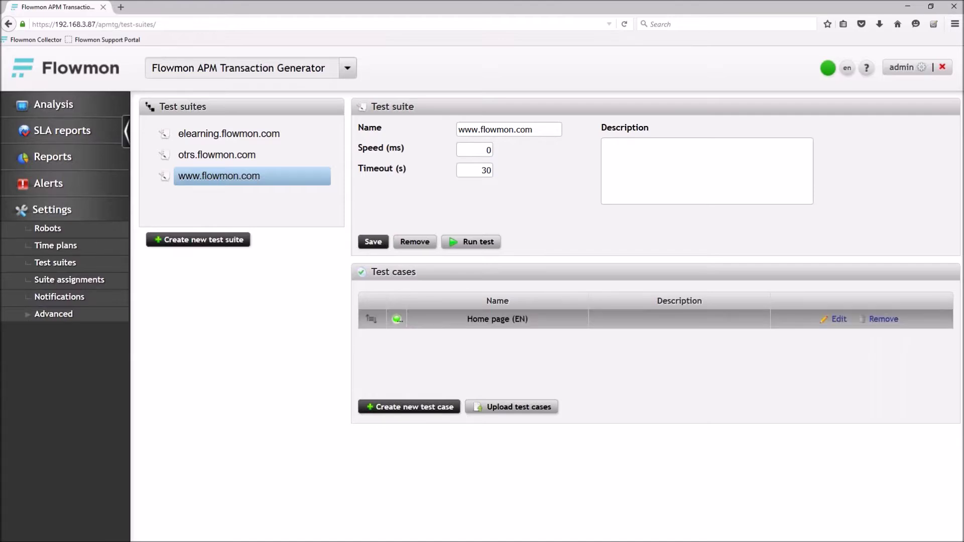
Examine the Selenese code of the Home page (EN) test case and close it without saving.
{"action": "left_click", "coordinate": [837, 319]}
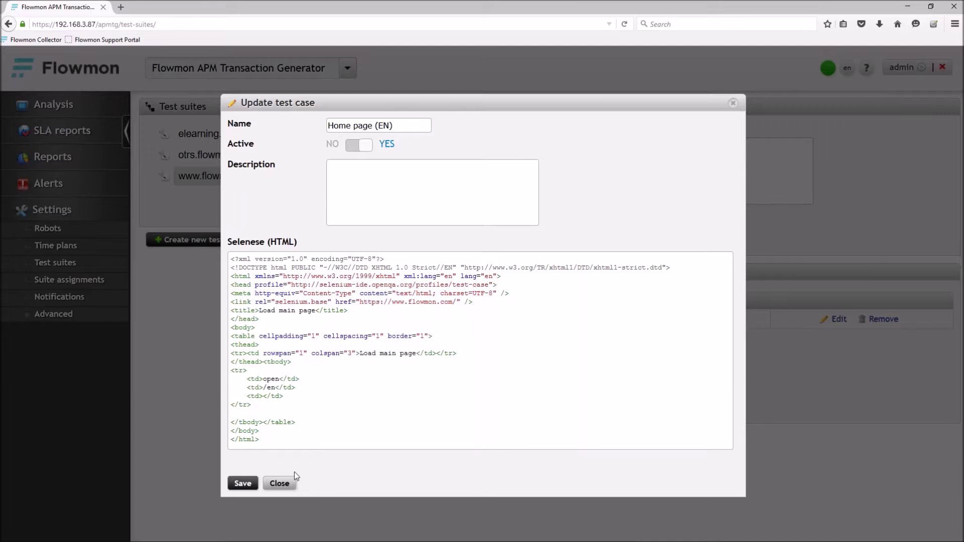
{"action": "left_click", "coordinate": [279, 484]}
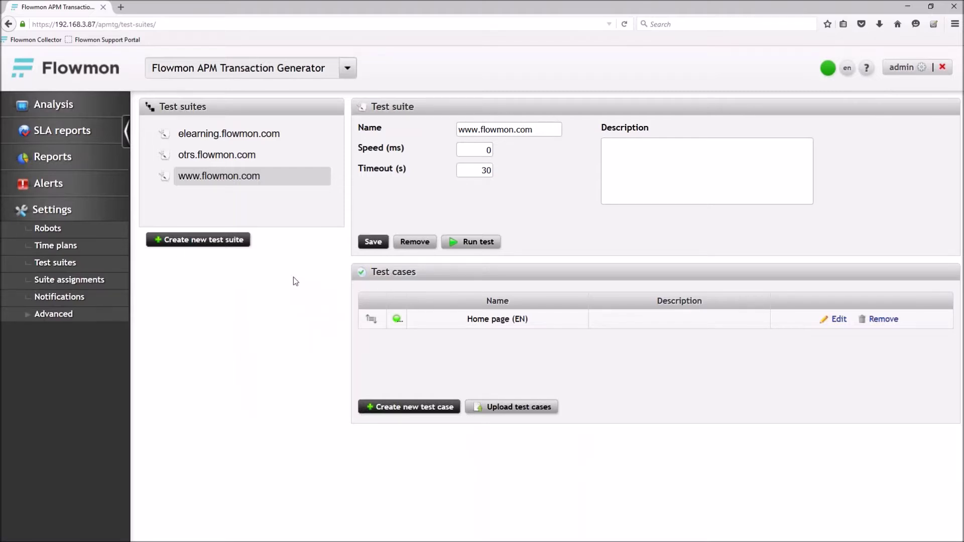
Switch to the selenium folder in File Explorer, show the contents of firefox-selenium-ide's selenium-ide subfolder, and return to the browser.
{"action": "key", "text": "alt+Tab"}
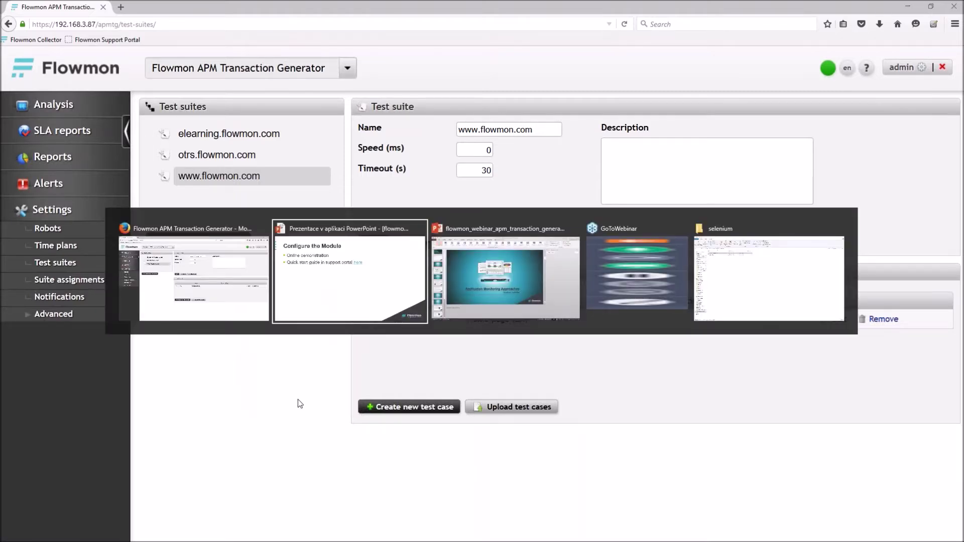
{"action": "left_click", "coordinate": [754, 294]}
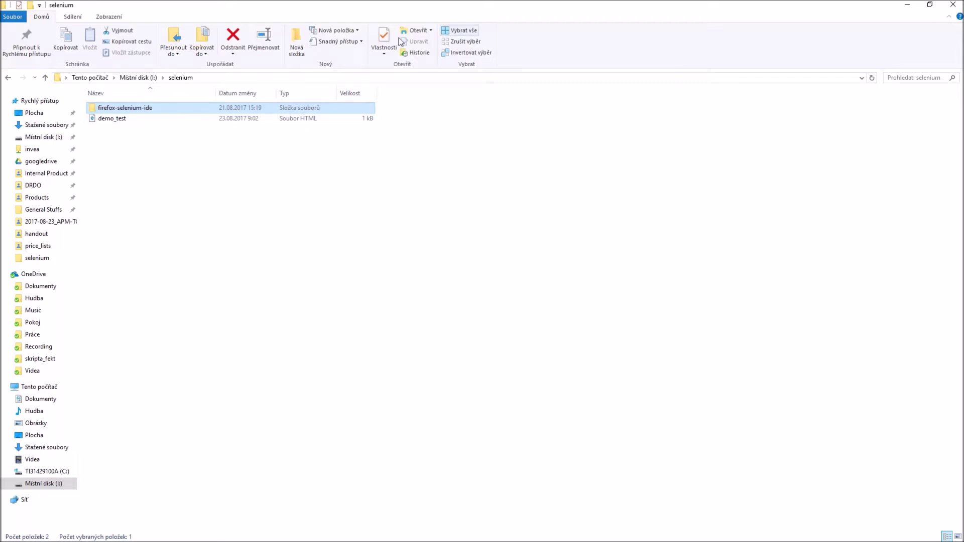
{"action": "double_click", "coordinate": [125, 107]}
{"action": "double_click", "coordinate": [159, 110]}
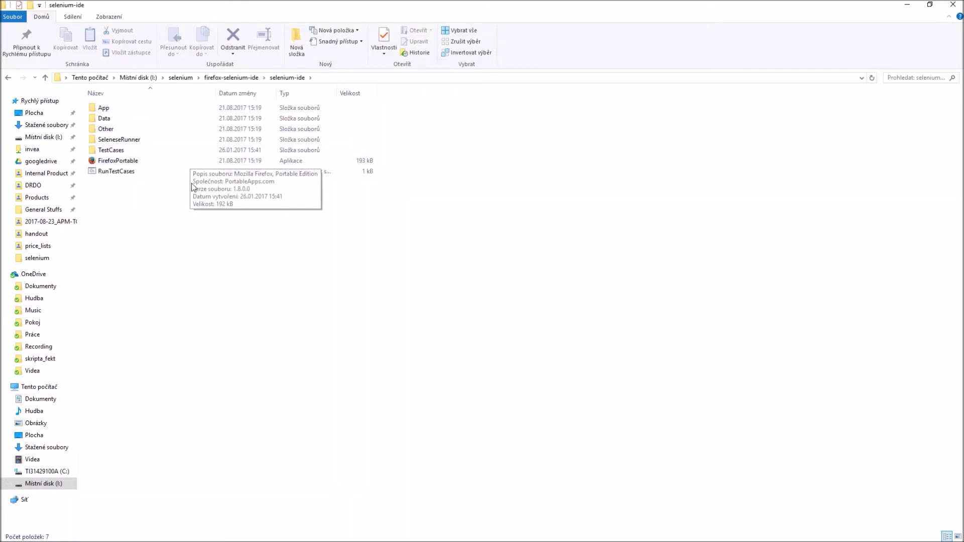
{"action": "left_click", "coordinate": [908, 6]}
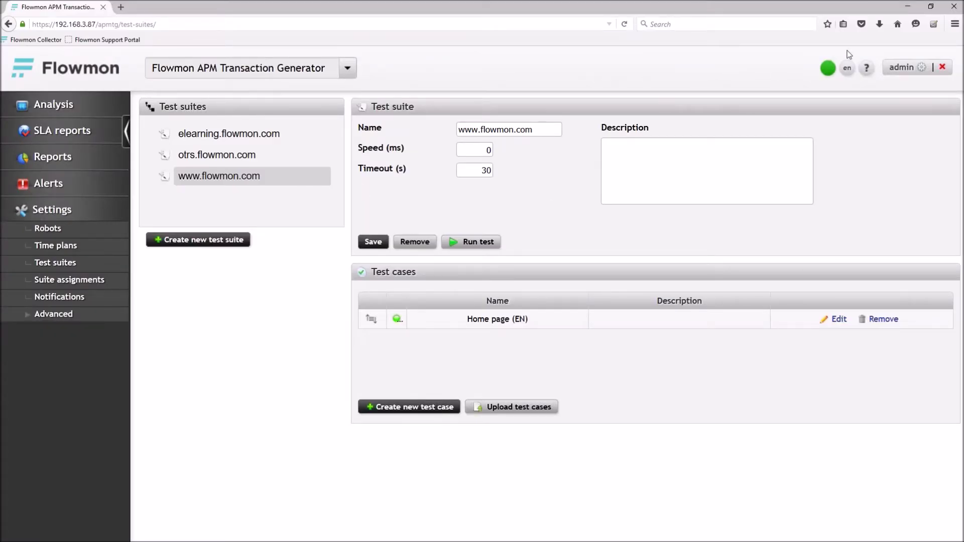
Launch Selenium IDE for recording and load flowmon.com in a new browser tab.
{"action": "left_click", "coordinate": [934, 24]}
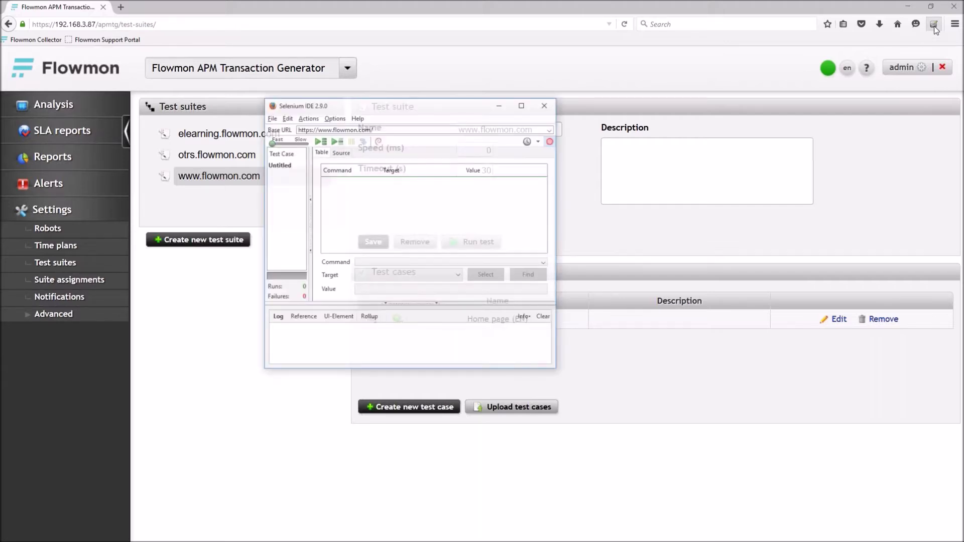
{"action": "left_click", "coordinate": [554, 143]}
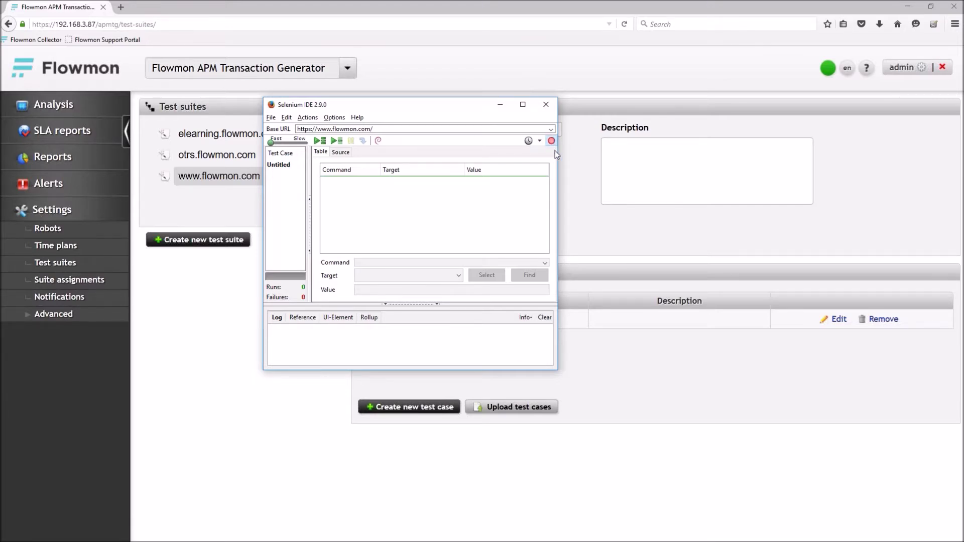
{"action": "left_click", "coordinate": [121, 7]}
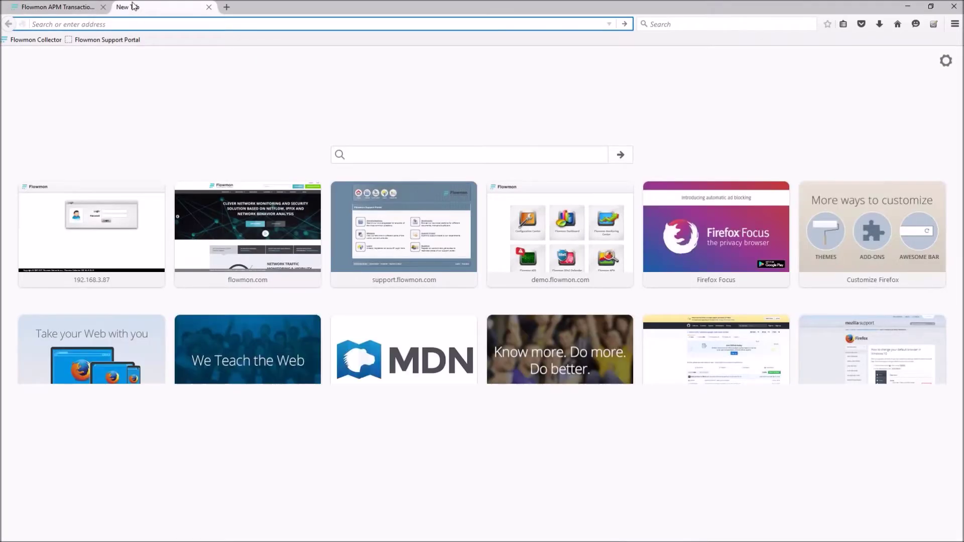
{"action": "type", "text": "flowmon.com/"}
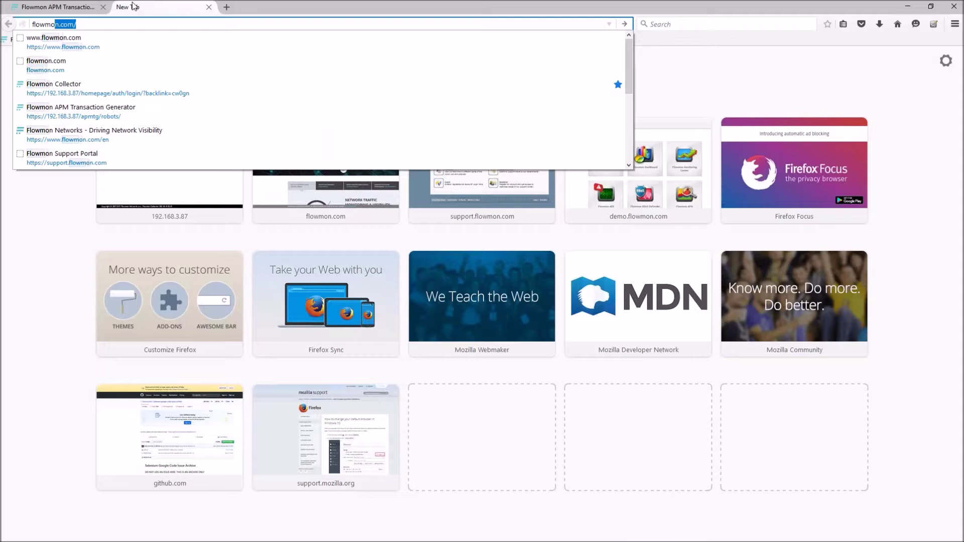
{"action": "key", "text": "Return"}
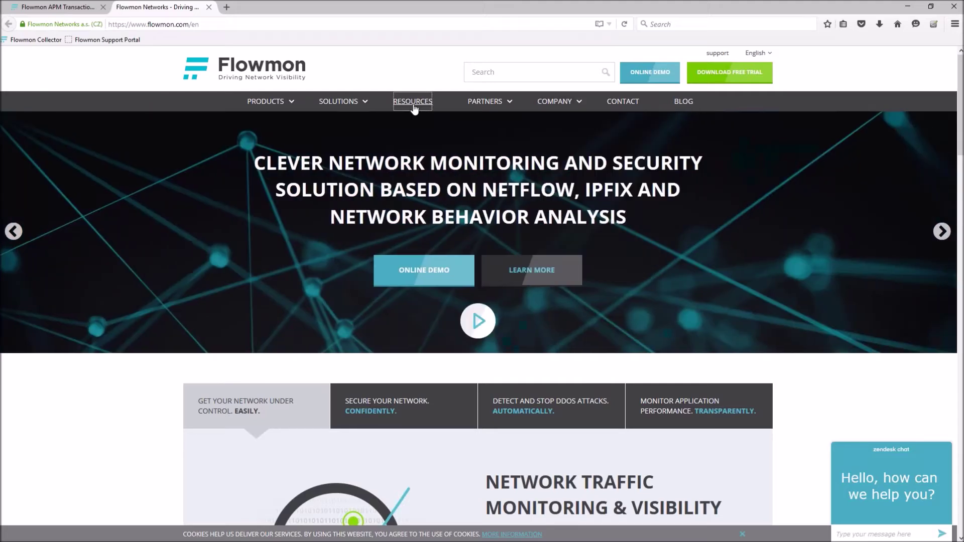
Record visiting the Resources library and opening the "Adaptive Security Model: A Network Approach" whitepaper page.
{"action": "left_click", "coordinate": [413, 102]}
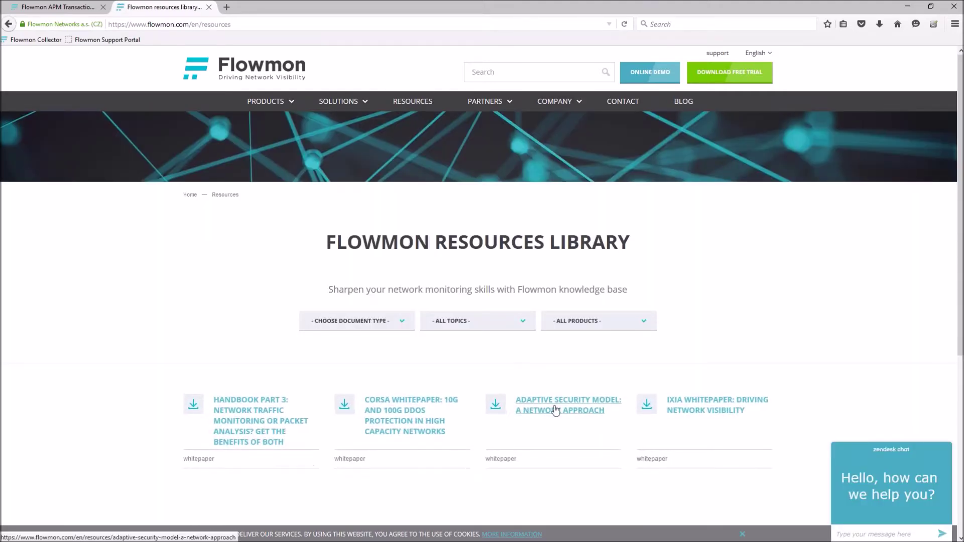
{"action": "left_click", "coordinate": [555, 410]}
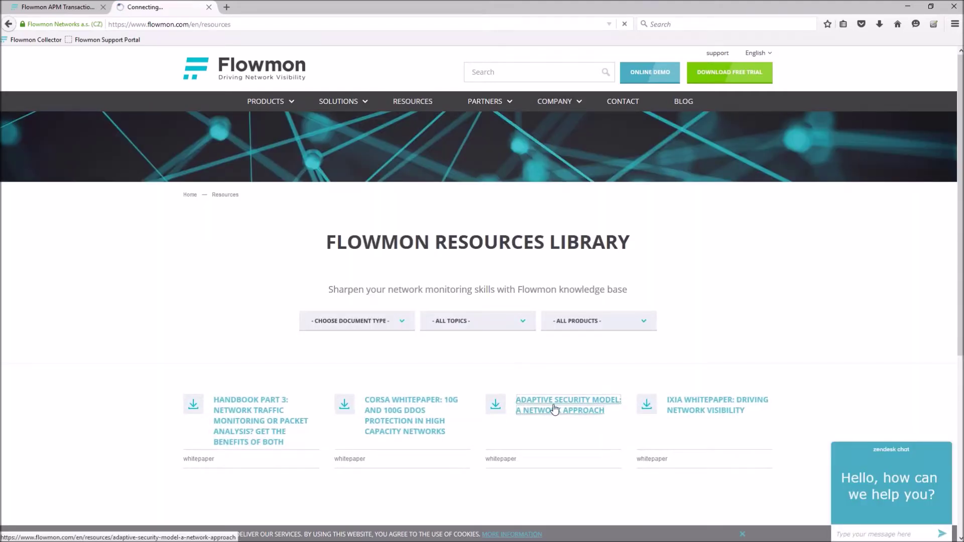
{"action": "mouse_move", "coordinate": [338, 101]}
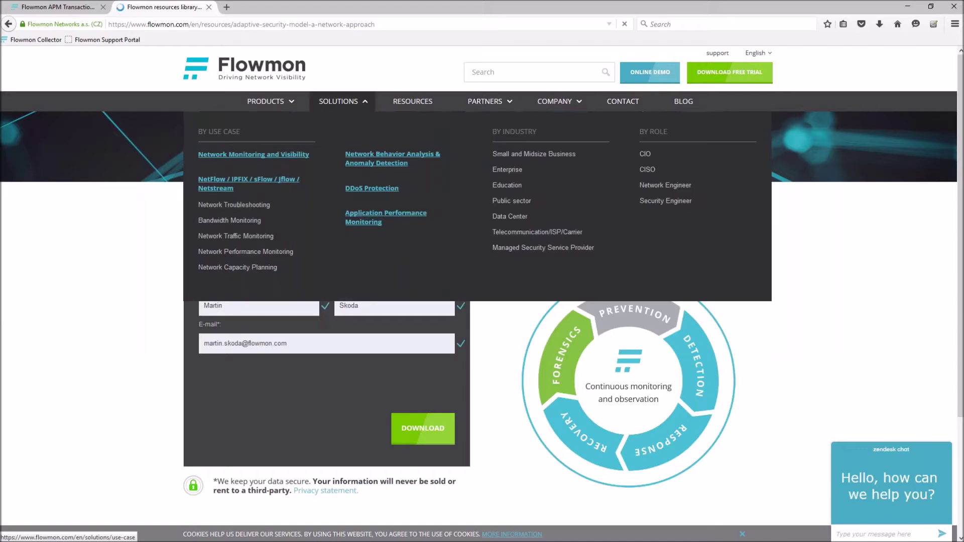
{"action": "scroll", "coordinate": [333, 328], "scroll_direction": "down", "scroll_amount": 3}
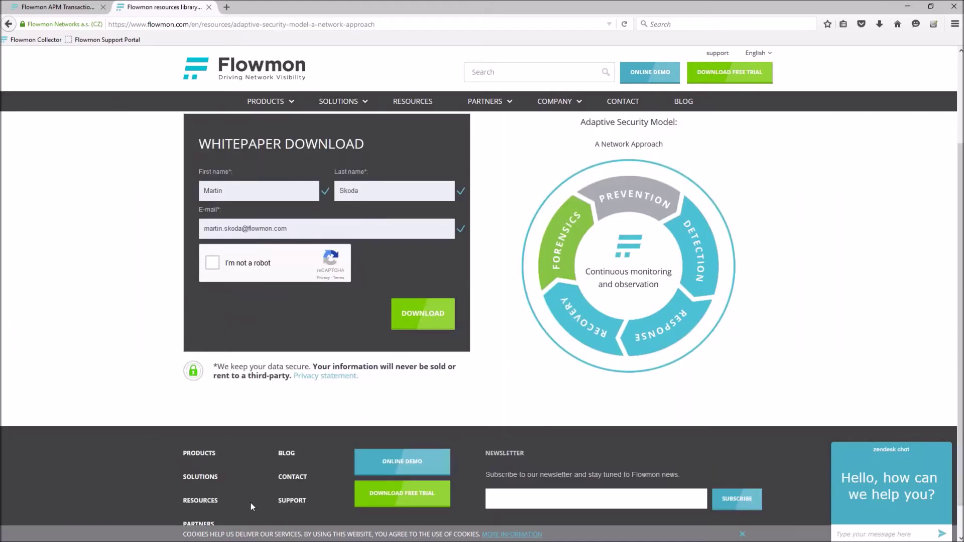
Switch to Selenium IDE and review the recorded commands of the untitled test case and the options for saving it.
{"action": "key", "text": "alt+Tab"}
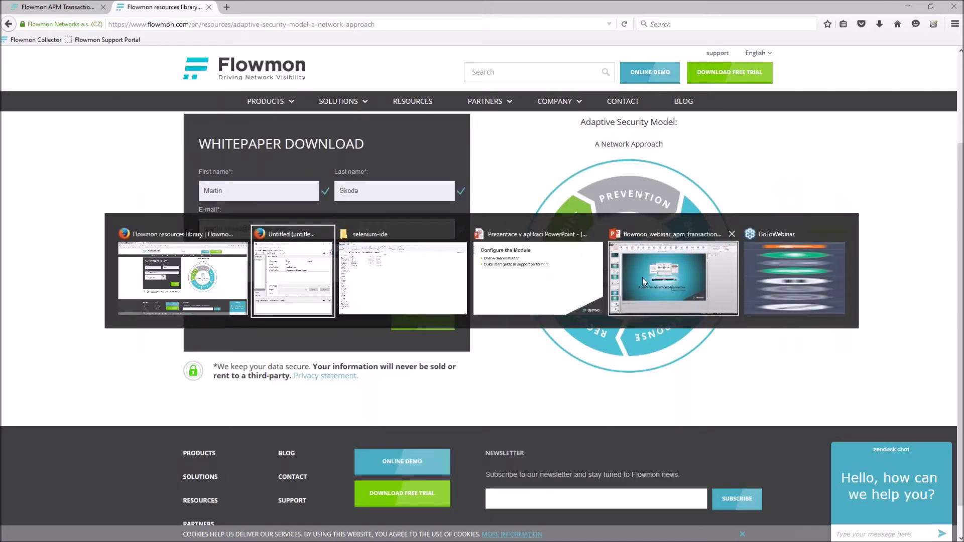
{"action": "left_click", "coordinate": [297, 281]}
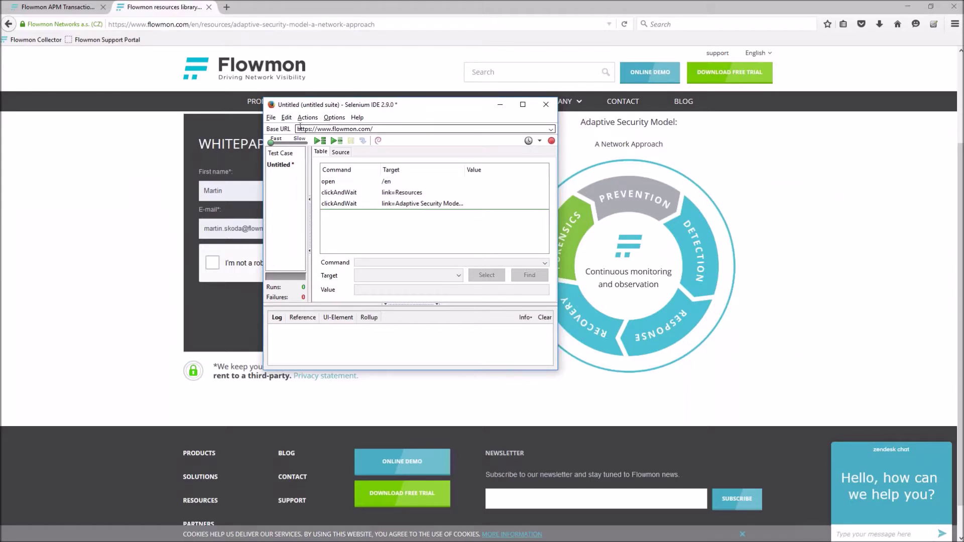
{"action": "left_click", "coordinate": [284, 167]}
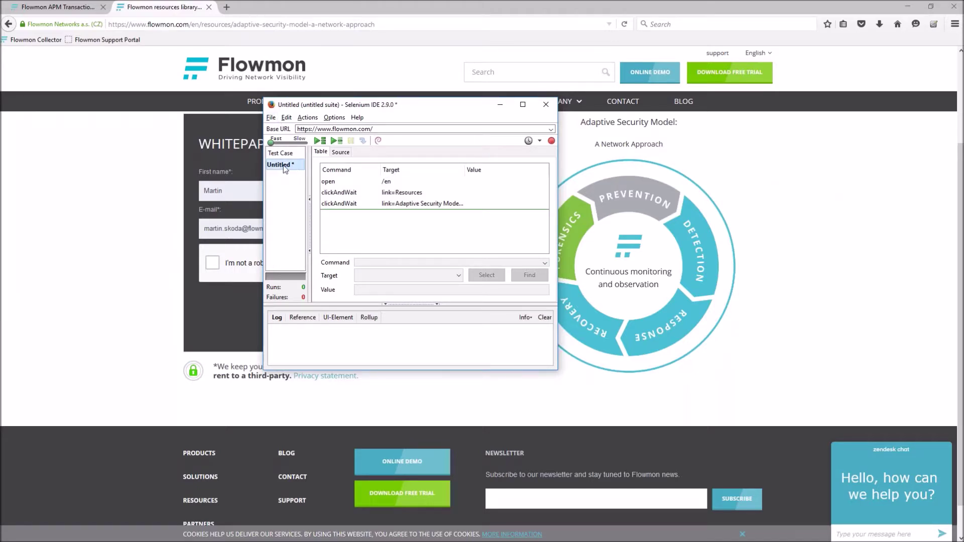
{"action": "left_click", "coordinate": [271, 117]}
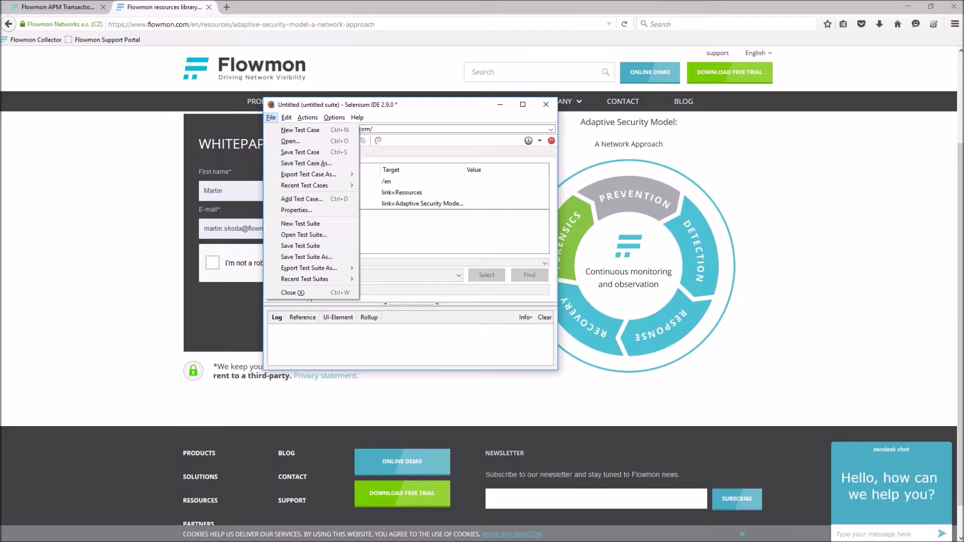
{"action": "left_click", "coordinate": [61, 9]}
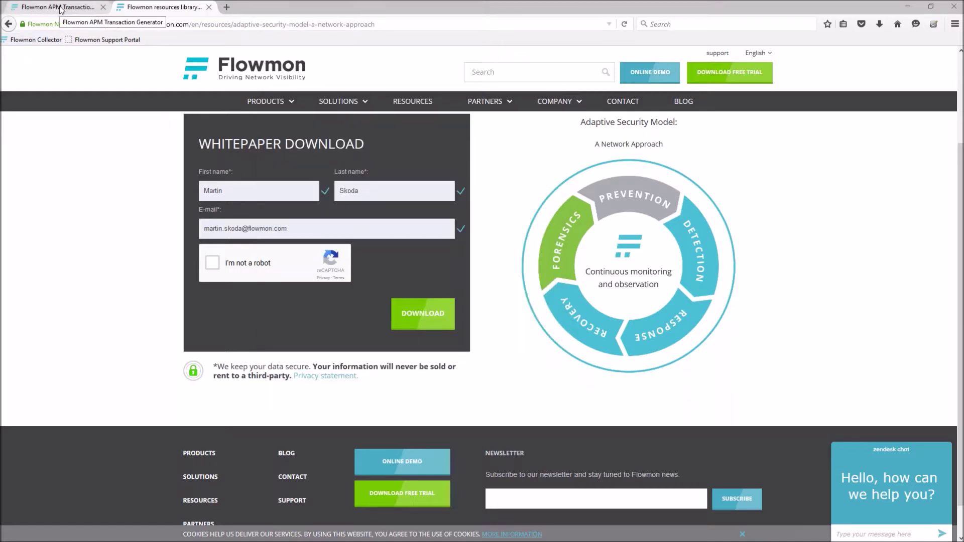
Return to the APM Transaction Generator page, then create and save a new test suite named "Demo login check".
{"action": "left_click", "coordinate": [61, 9]}
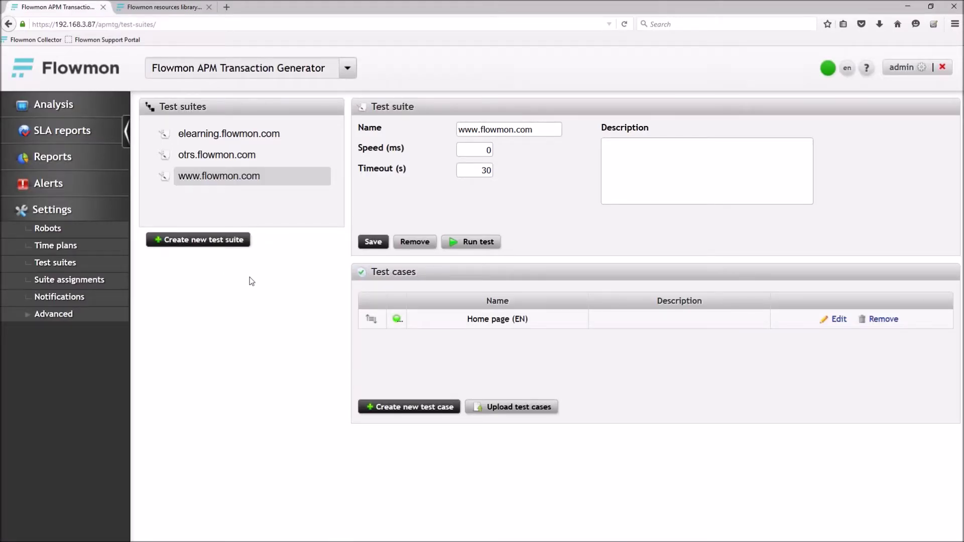
{"action": "left_click", "coordinate": [223, 250]}
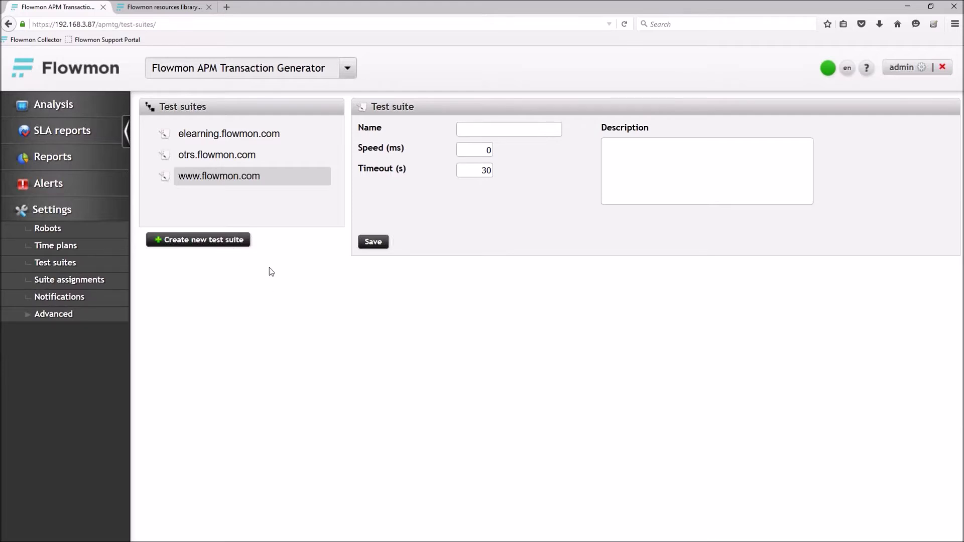
{"action": "type", "text": "Demo login"}
{"action": "key", "text": "Down"}
{"action": "key", "text": "Return"}
{"action": "left_click", "coordinate": [373, 241]}
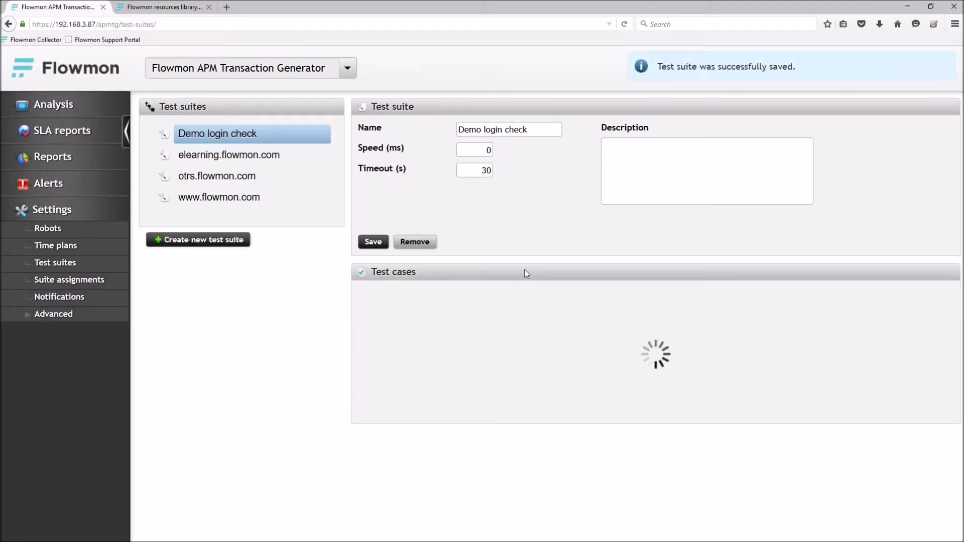
Upload the demo_test HTML file from the selenium folder as a test case of the Demo login check suite.
{"action": "left_click", "coordinate": [520, 408]}
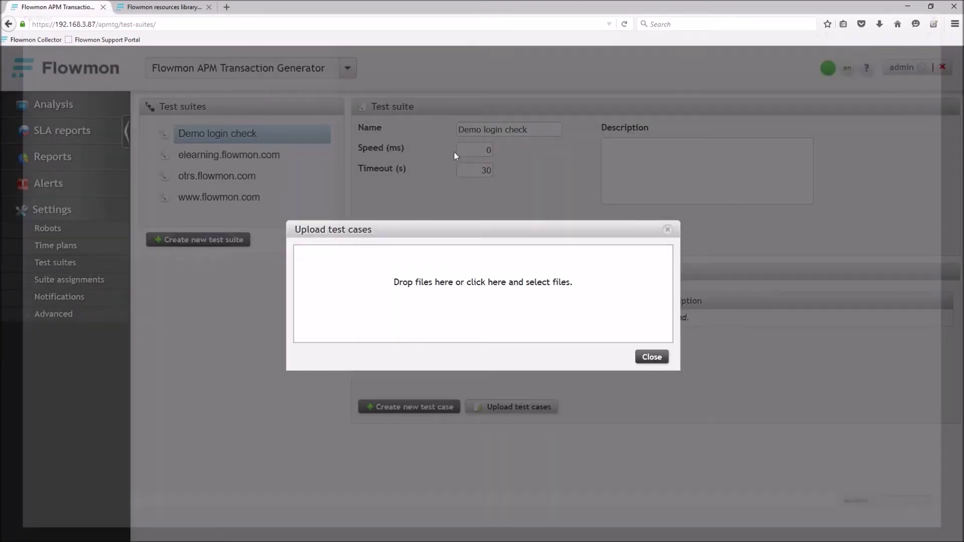
{"action": "left_click", "coordinate": [482, 282]}
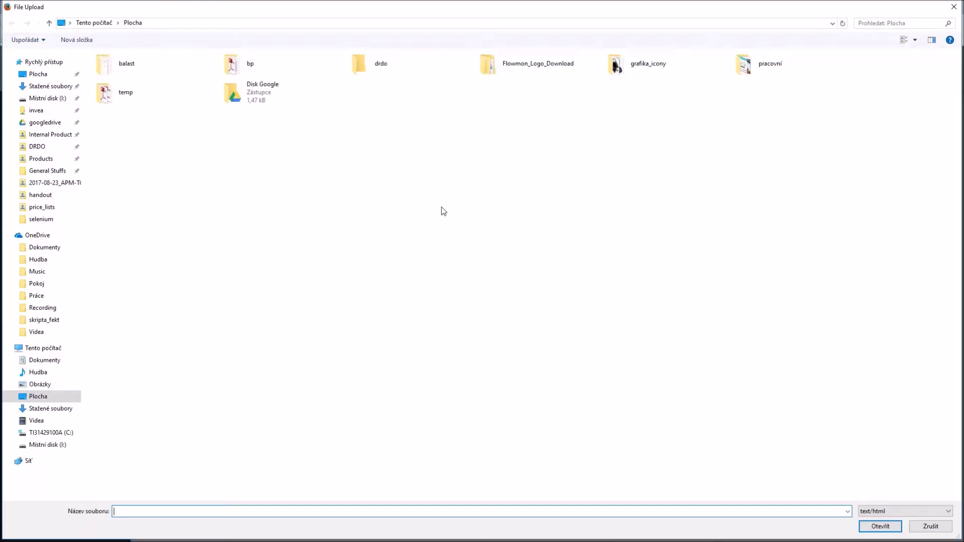
{"action": "left_click", "coordinate": [54, 220]}
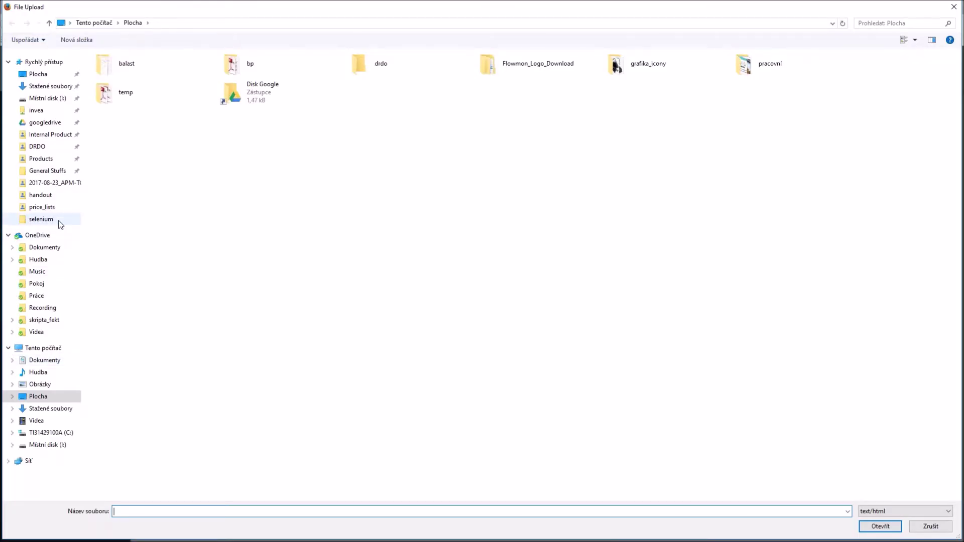
{"action": "double_click", "coordinate": [134, 80]}
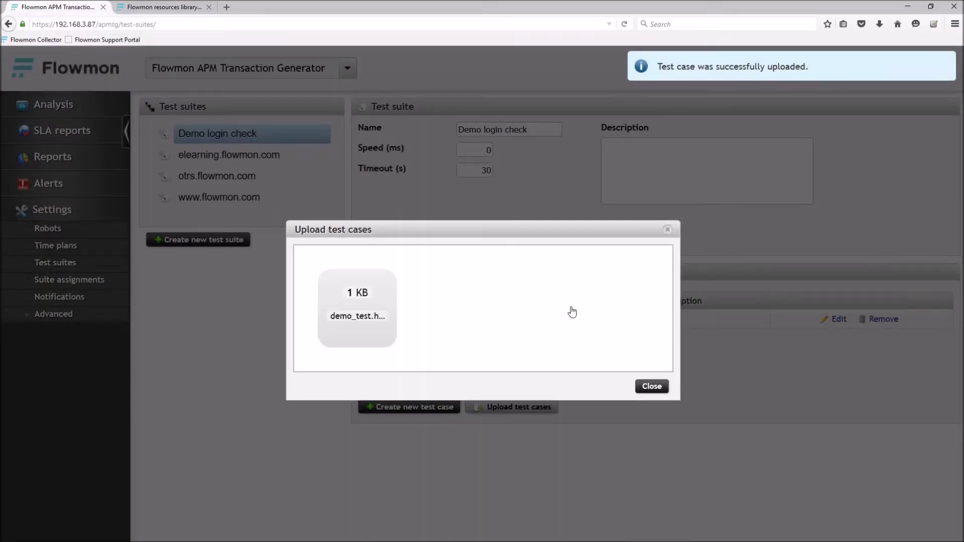
{"action": "left_click", "coordinate": [655, 388]}
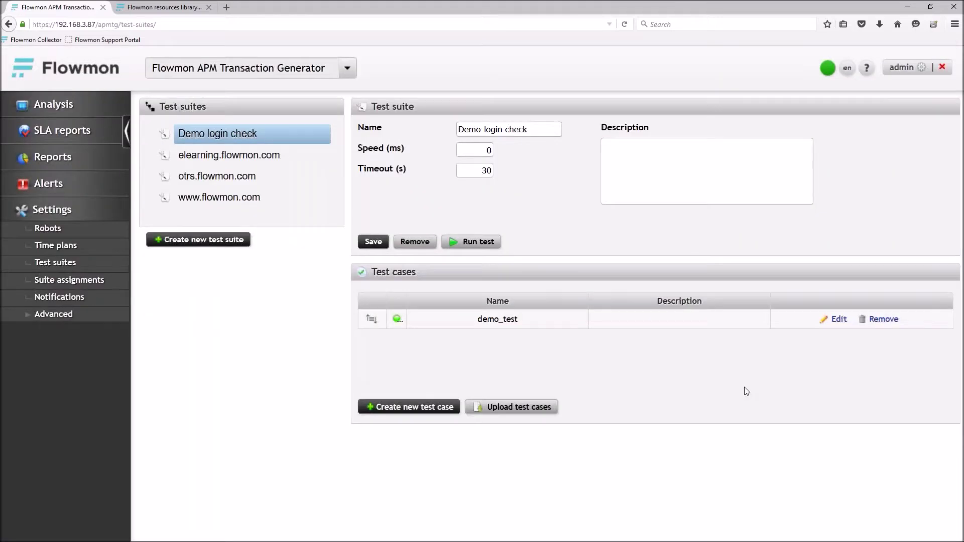
Review the Selenese code of the demo_test case, close it, and save the Demo login check test suite.
{"action": "left_click", "coordinate": [837, 319]}
{"action": "scroll", "coordinate": [462, 300], "scroll_direction": "down", "scroll_amount": 1}
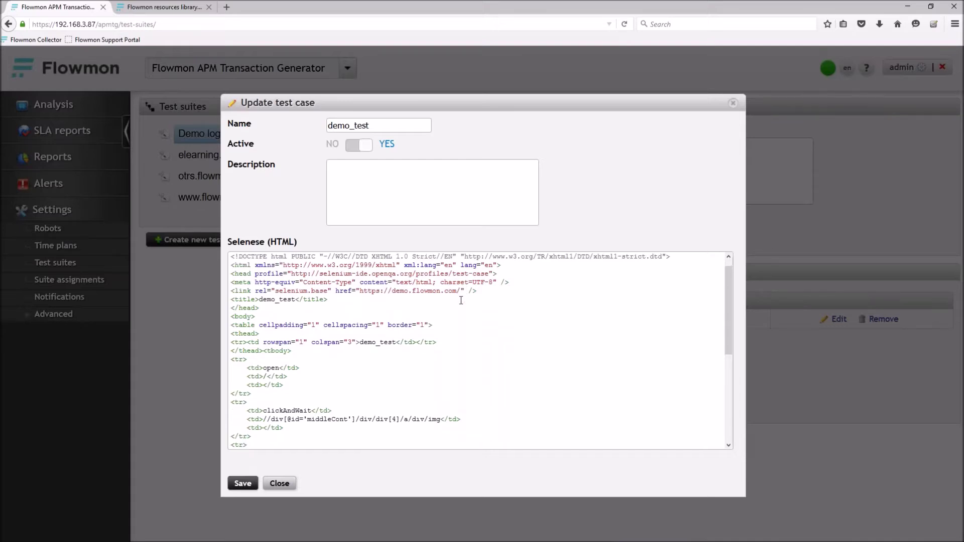
{"action": "scroll", "coordinate": [462, 300], "scroll_direction": "down", "scroll_amount": 2}
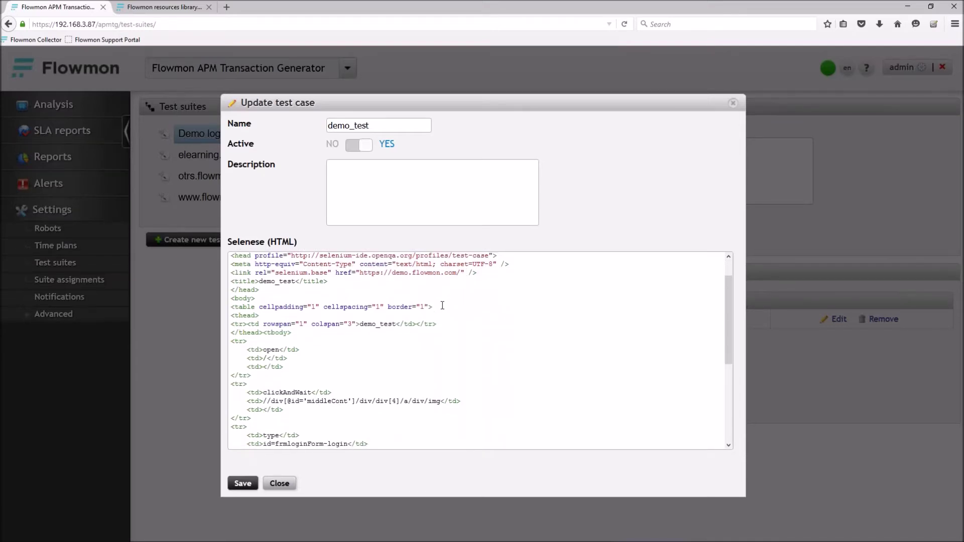
{"action": "scroll", "coordinate": [442, 306], "scroll_direction": "down", "scroll_amount": 4}
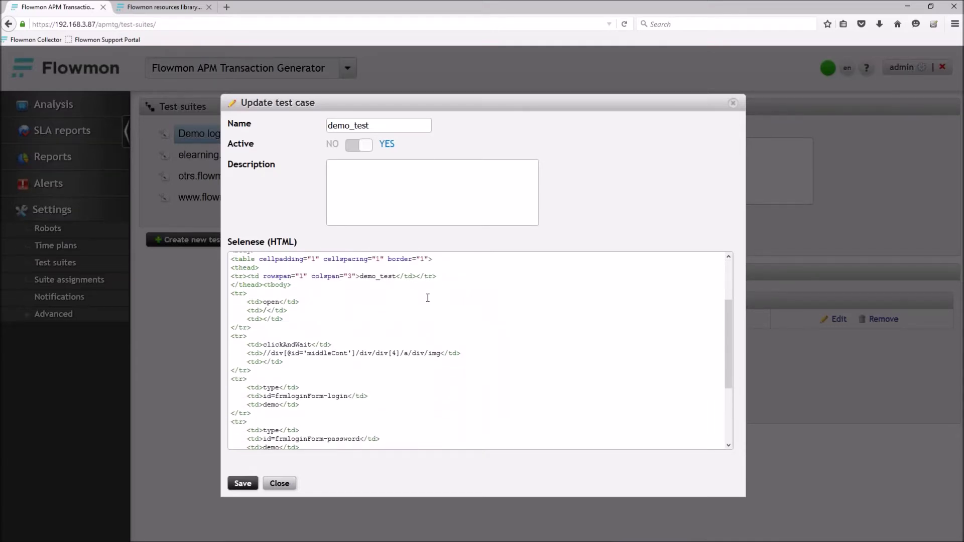
{"action": "scroll", "coordinate": [428, 298], "scroll_direction": "down", "scroll_amount": 4}
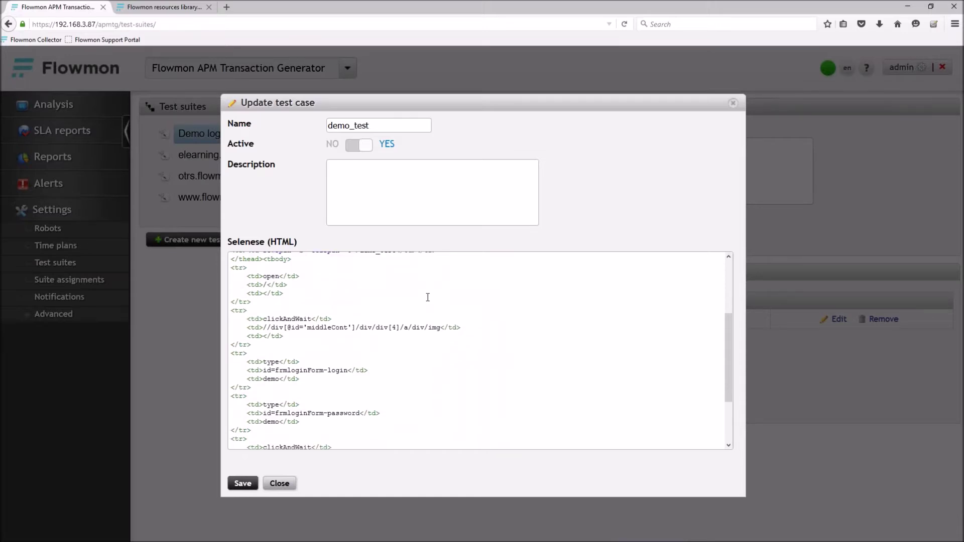
{"action": "scroll", "coordinate": [428, 298], "scroll_direction": "down", "scroll_amount": 1}
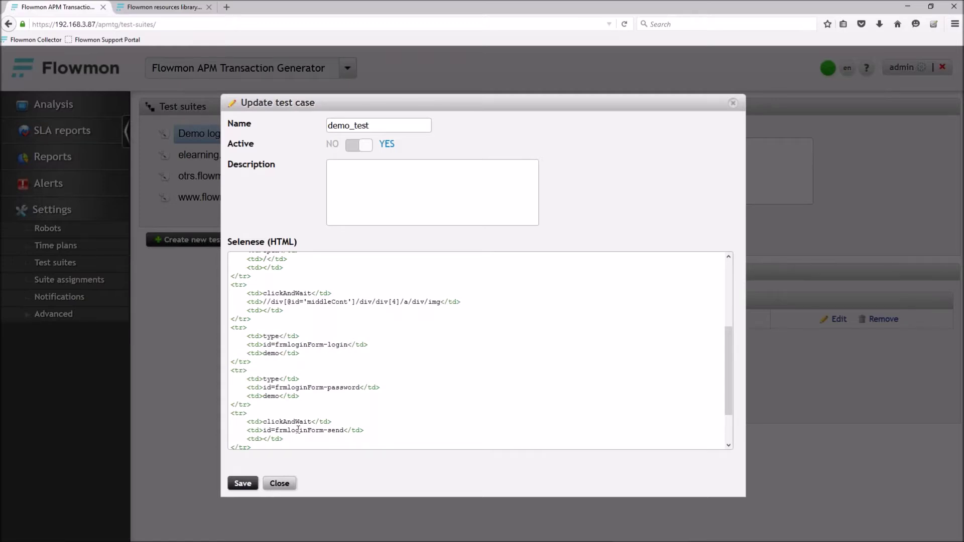
{"action": "left_click", "coordinate": [285, 485]}
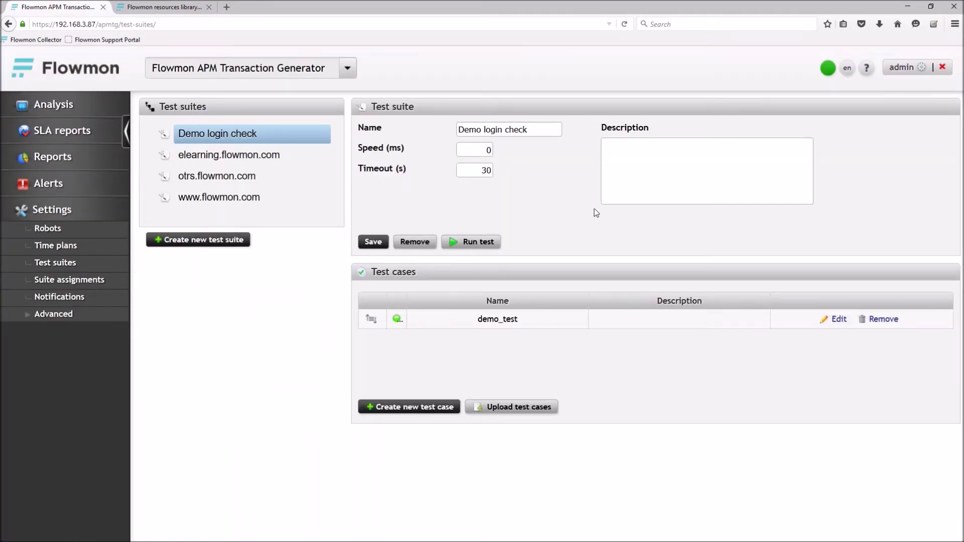
{"action": "left_click", "coordinate": [372, 243]}
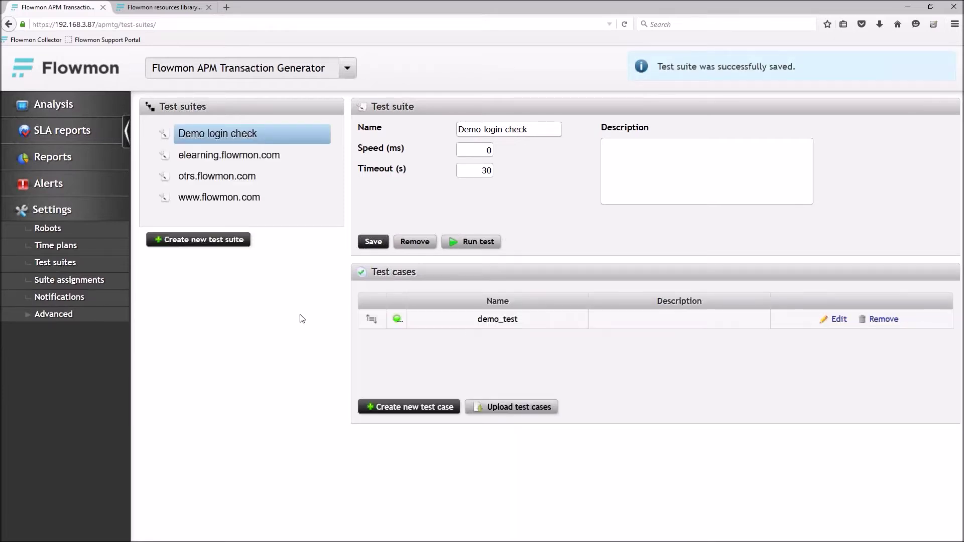
Add a new suite assignment that runs the Demo login check test suite by the webinar time plan.
{"action": "left_click", "coordinate": [87, 284]}
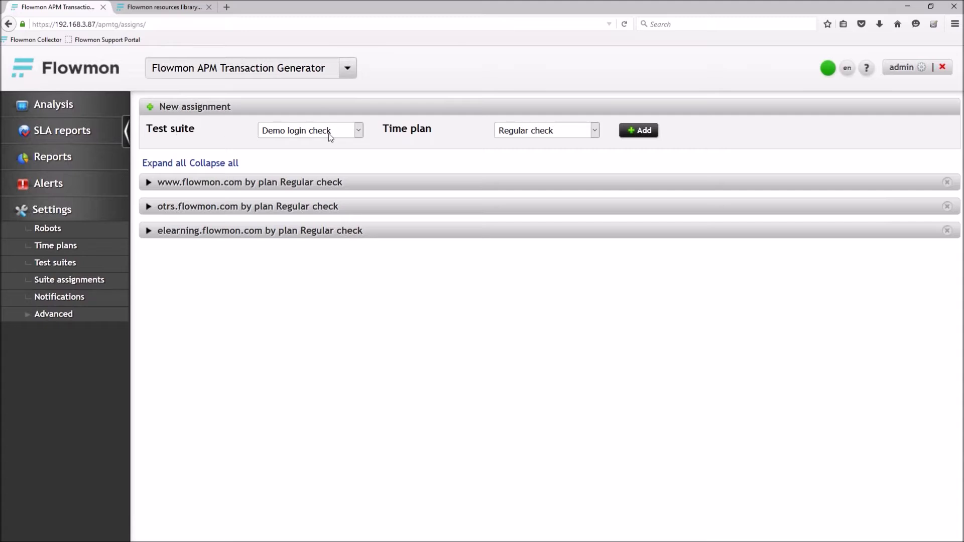
{"action": "left_click", "coordinate": [347, 131]}
{"action": "left_click", "coordinate": [360, 132]}
{"action": "left_click", "coordinate": [523, 134]}
{"action": "left_click", "coordinate": [538, 165]}
{"action": "left_click", "coordinate": [640, 131]}
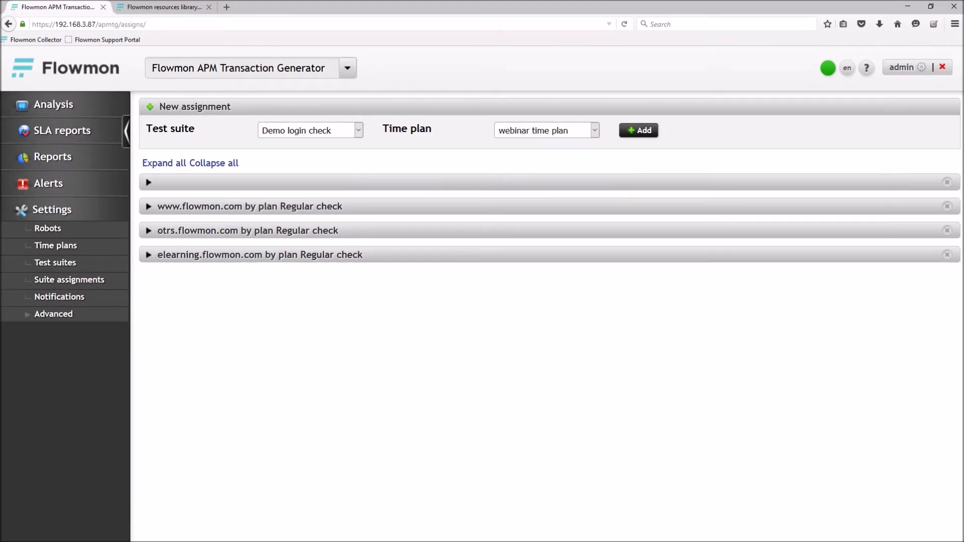
Assign Local Robot Client to the new Demo login check assignment and save it.
{"action": "left_click", "coordinate": [326, 185]}
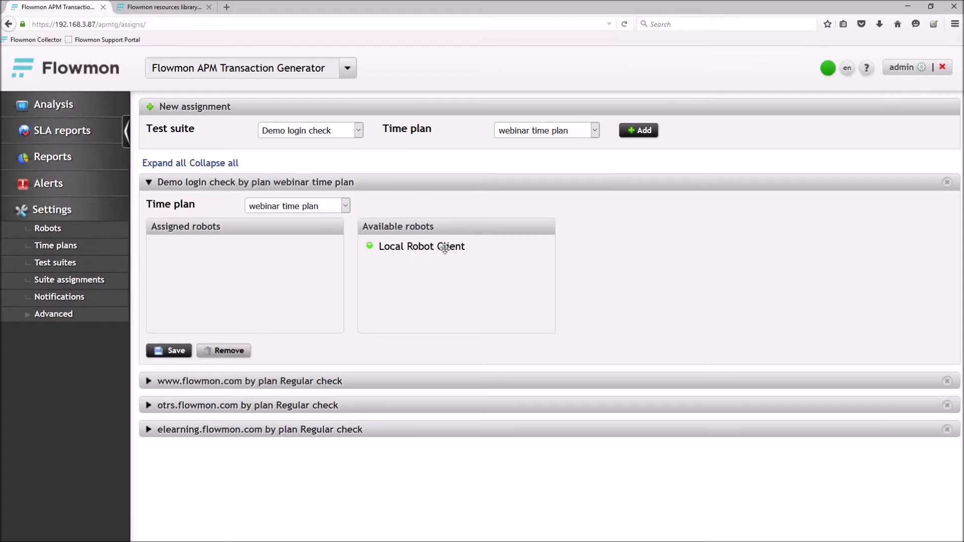
{"action": "left_click_drag", "start_coordinate": [444, 248], "coordinate": [261, 247]}
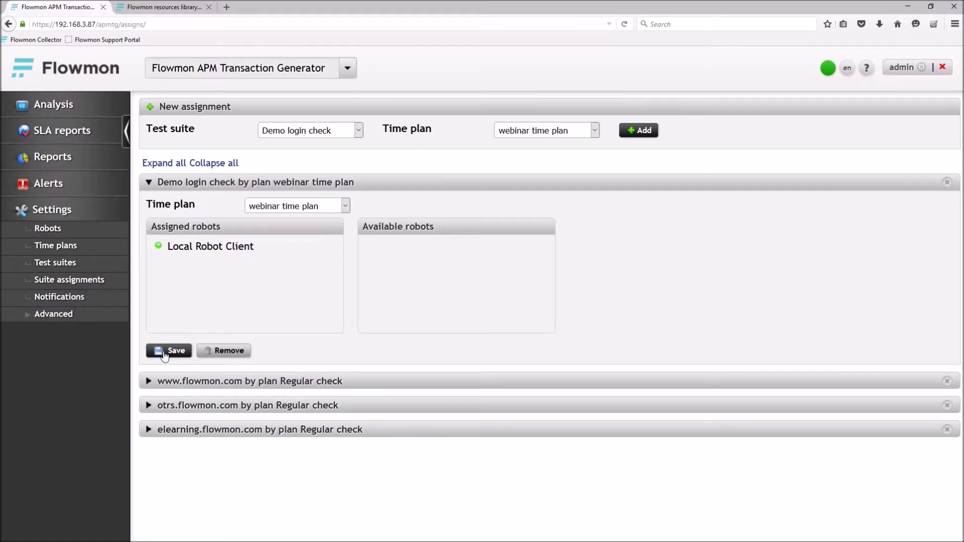
{"action": "left_click", "coordinate": [166, 352]}
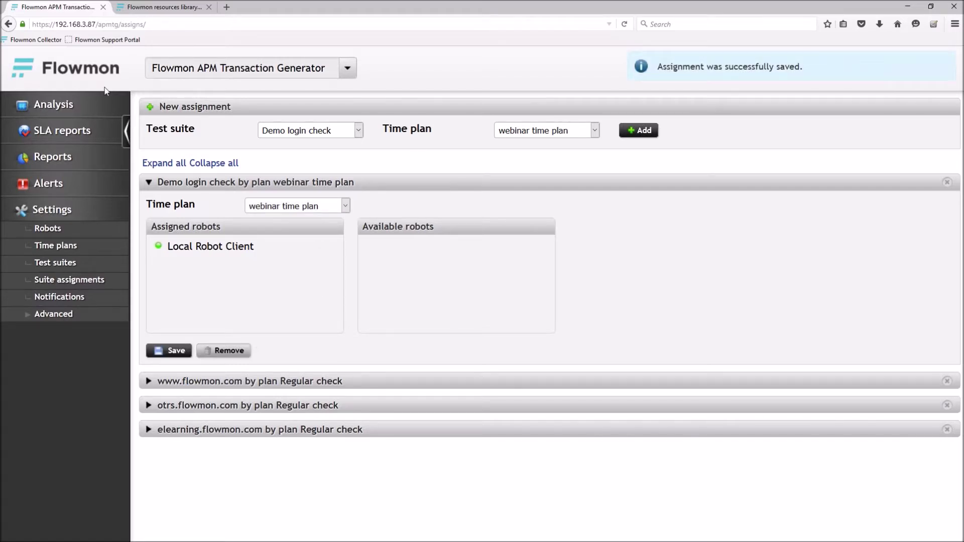
Check the test suite summary in the analysis overview, then review the configured robots and the Regular check time plan.
{"action": "left_click", "coordinate": [71, 105]}
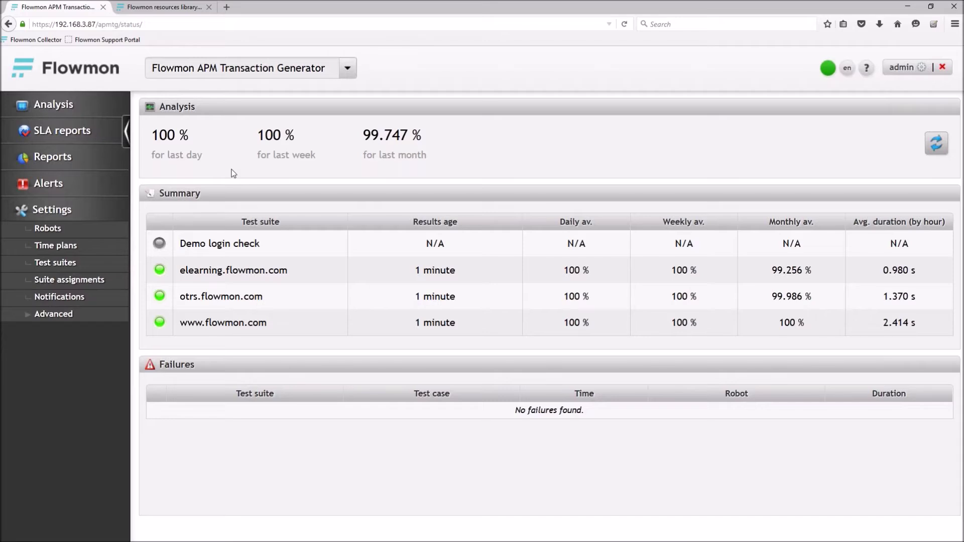
{"action": "left_click", "coordinate": [83, 233]}
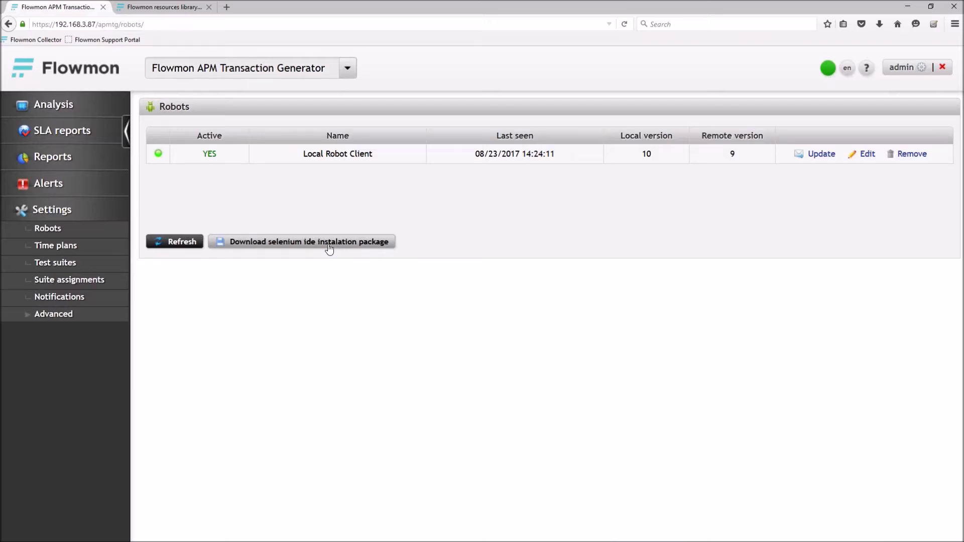
{"action": "left_click", "coordinate": [78, 250]}
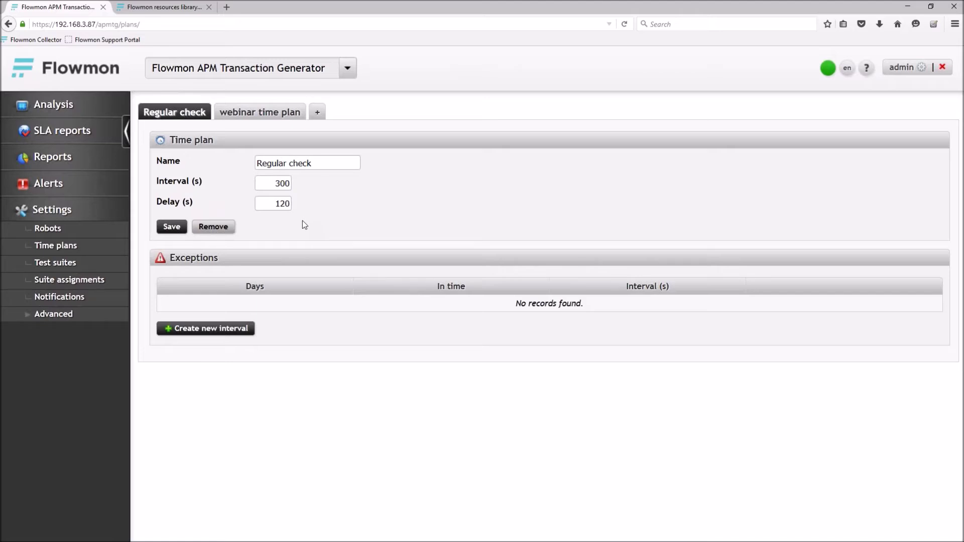
Review the Selenese code of the demo_test case in the Demo login check test suite, then close it.
{"action": "left_click", "coordinate": [95, 264]}
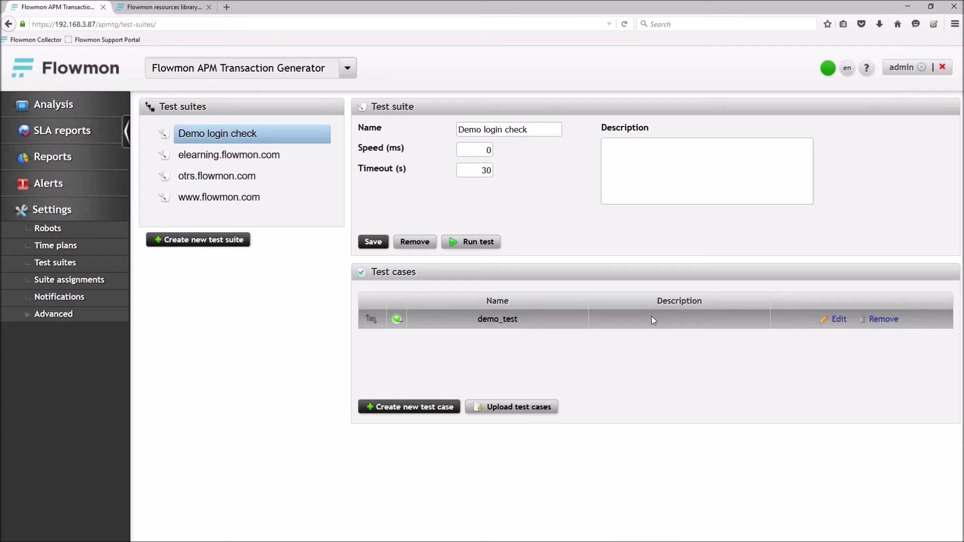
{"action": "left_click", "coordinate": [836, 319]}
{"action": "scroll", "coordinate": [386, 298], "scroll_direction": "down", "scroll_amount": 3}
{"action": "scroll", "coordinate": [386, 298], "scroll_direction": "down", "scroll_amount": 1}
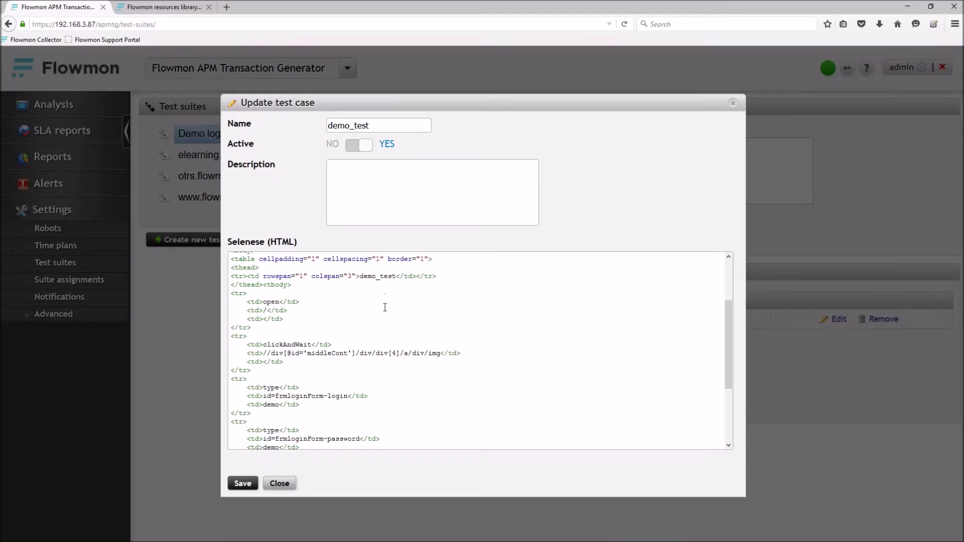
{"action": "scroll", "coordinate": [352, 342], "scroll_direction": "down", "scroll_amount": 3}
{"action": "left_click", "coordinate": [279, 484]}
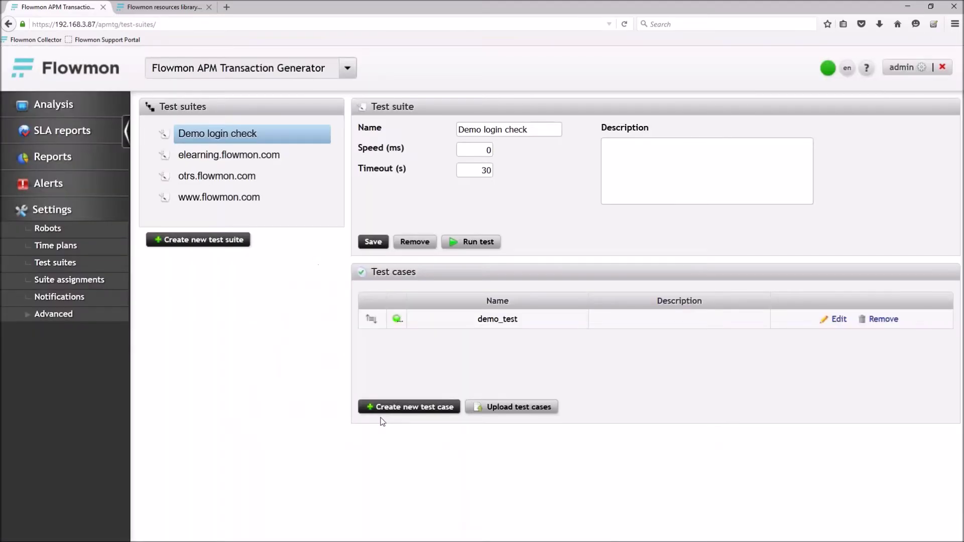
{"action": "left_click", "coordinate": [399, 409]}
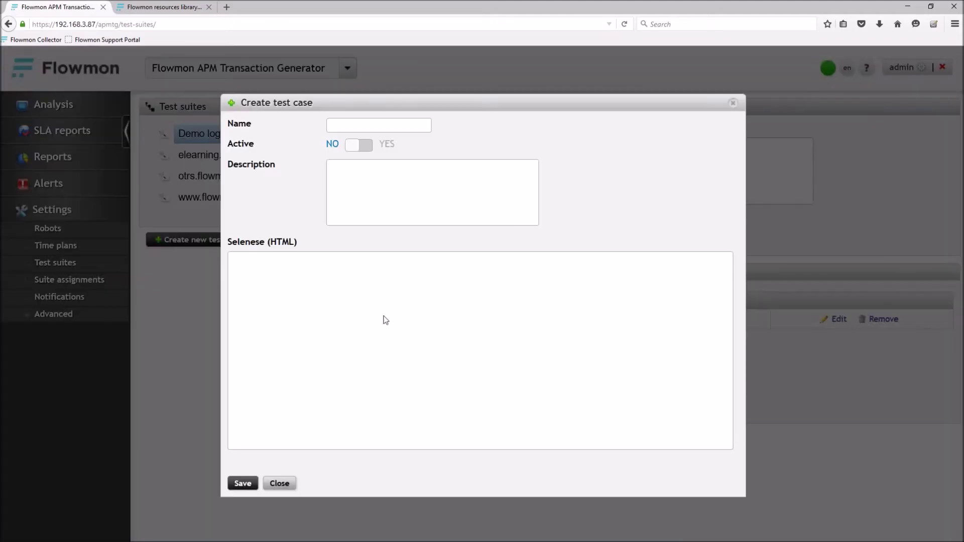
{"action": "left_click", "coordinate": [280, 484]}
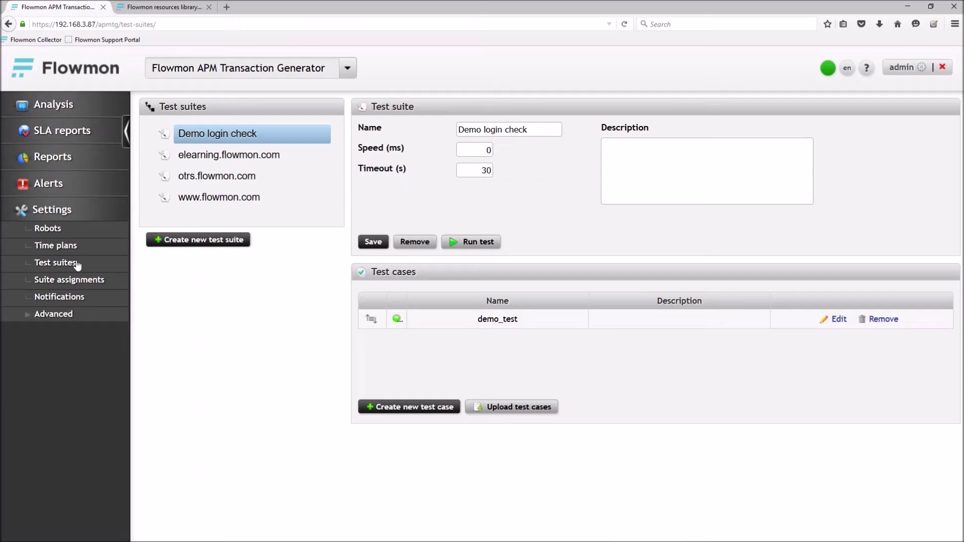
{"action": "left_click", "coordinate": [78, 285]}
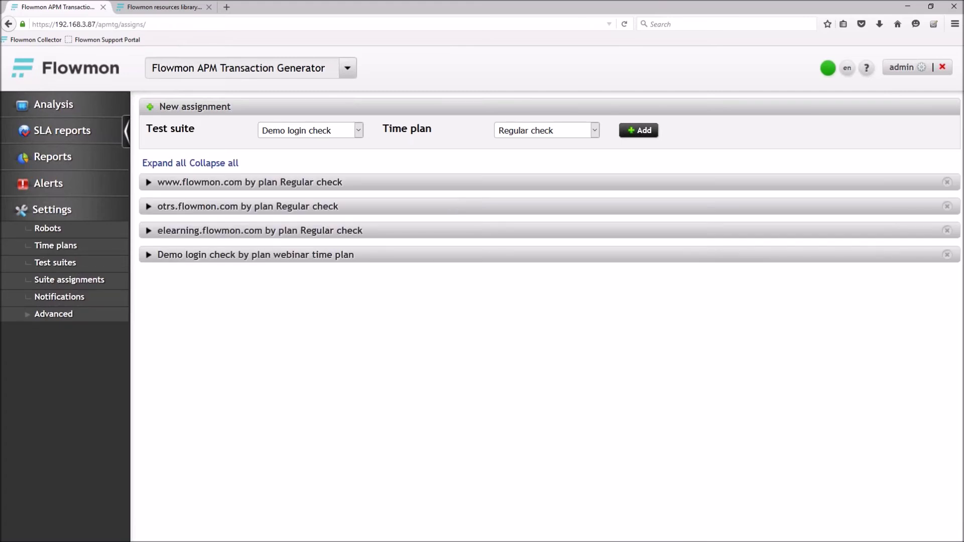
{"action": "left_click", "coordinate": [348, 183]}
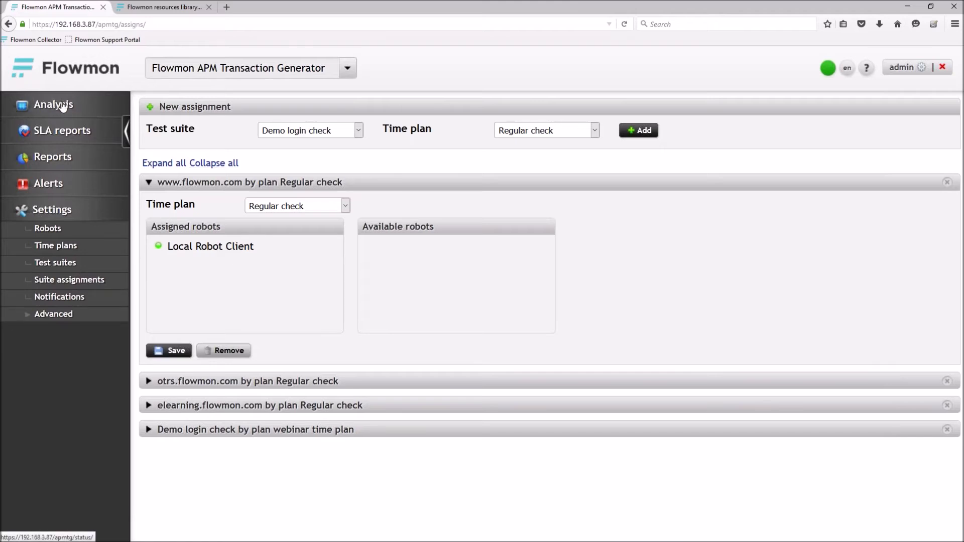
Open the analysis details of the Demo login check suite and examine its availability, average duration, test cases, robots and history.
{"action": "left_click", "coordinate": [63, 106]}
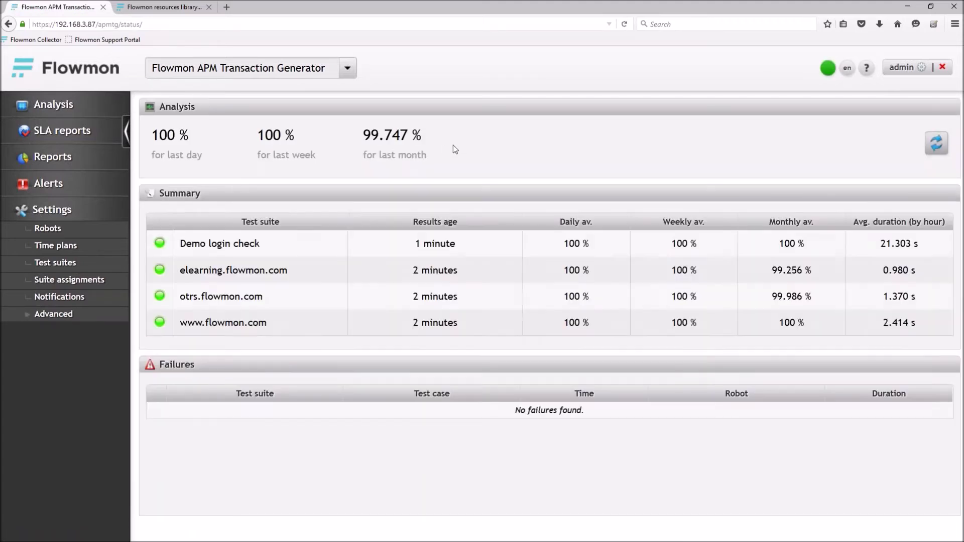
{"action": "left_click", "coordinate": [485, 248]}
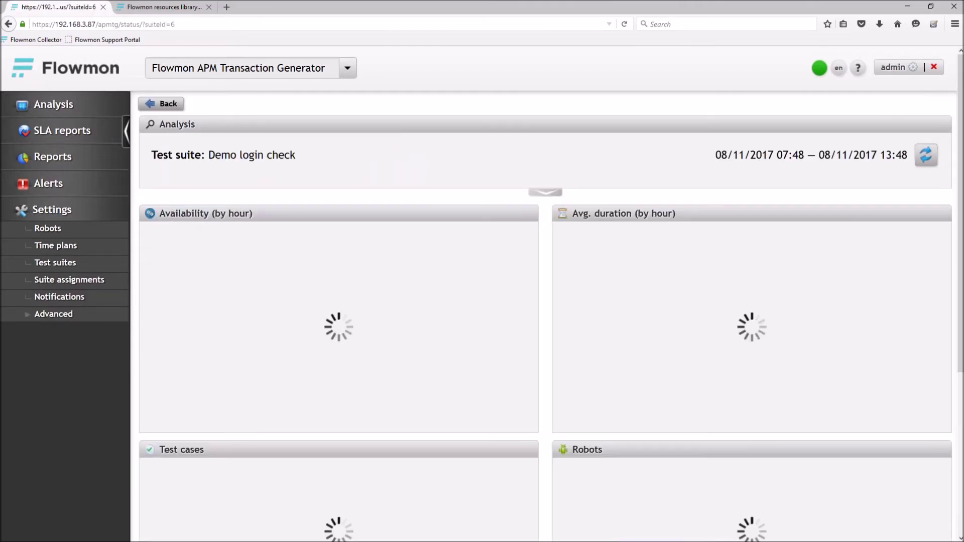
{"action": "scroll", "coordinate": [548, 233], "scroll_direction": "down", "scroll_amount": 1}
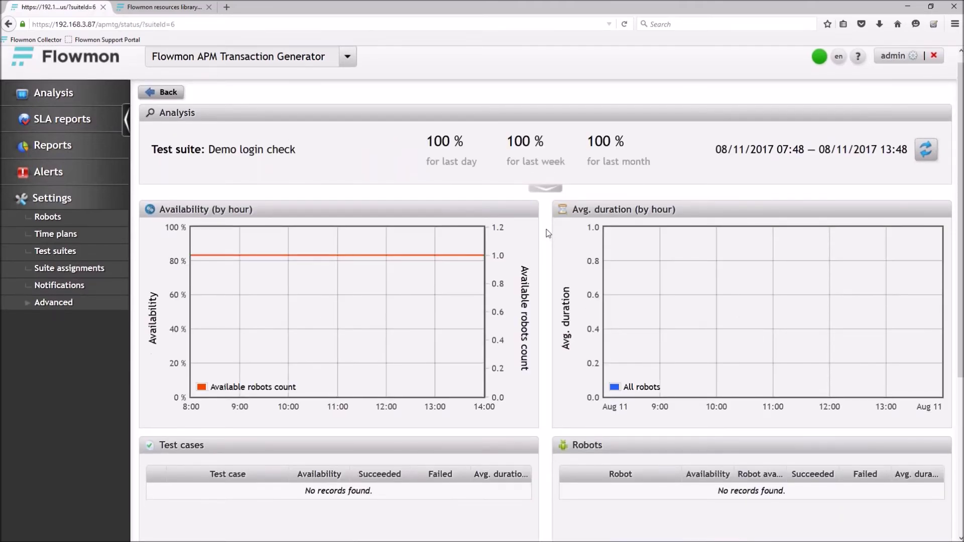
{"action": "scroll", "coordinate": [548, 234], "scroll_direction": "down", "scroll_amount": 5}
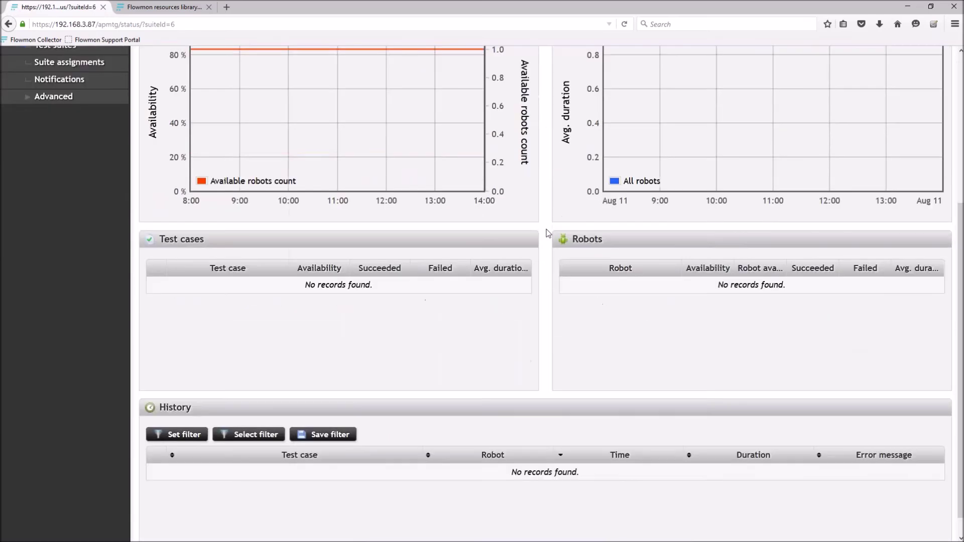
{"action": "scroll", "coordinate": [548, 233], "scroll_direction": "up", "scroll_amount": 5}
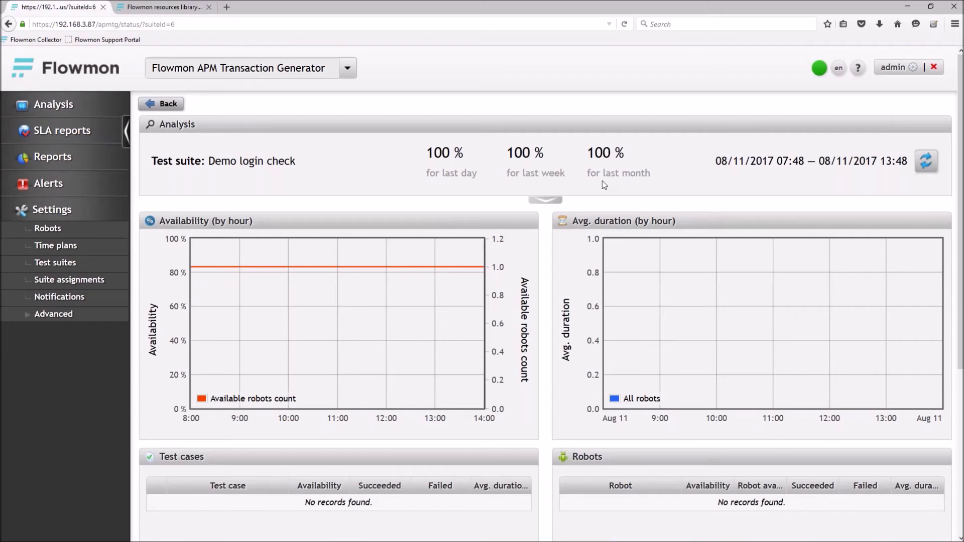
{"action": "scroll", "coordinate": [604, 185], "scroll_direction": "down", "scroll_amount": 1}
{"action": "scroll", "coordinate": [602, 181], "scroll_direction": "up", "scroll_amount": 1}
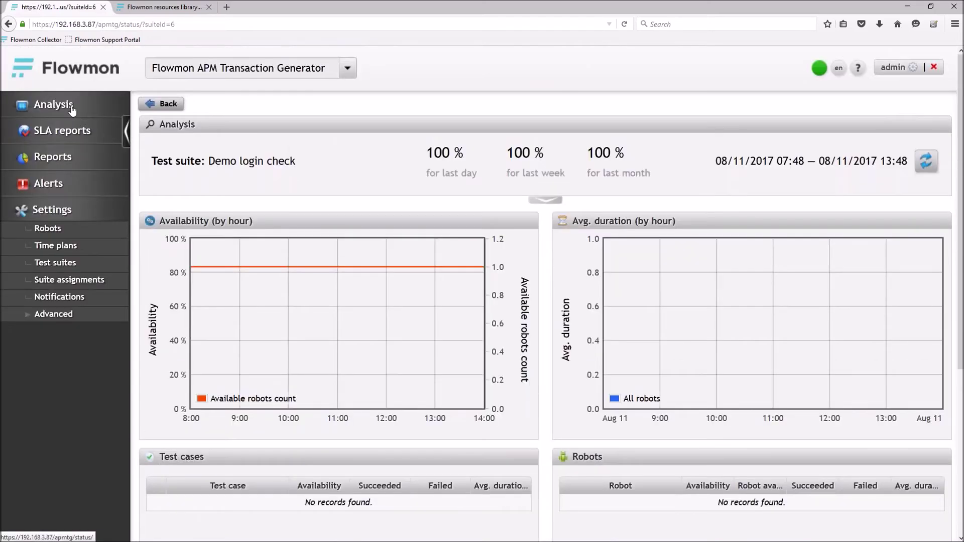
Return to the analysis overview, reopen the Demo login check details and recheck the charts and result tables.
{"action": "left_click", "coordinate": [71, 107]}
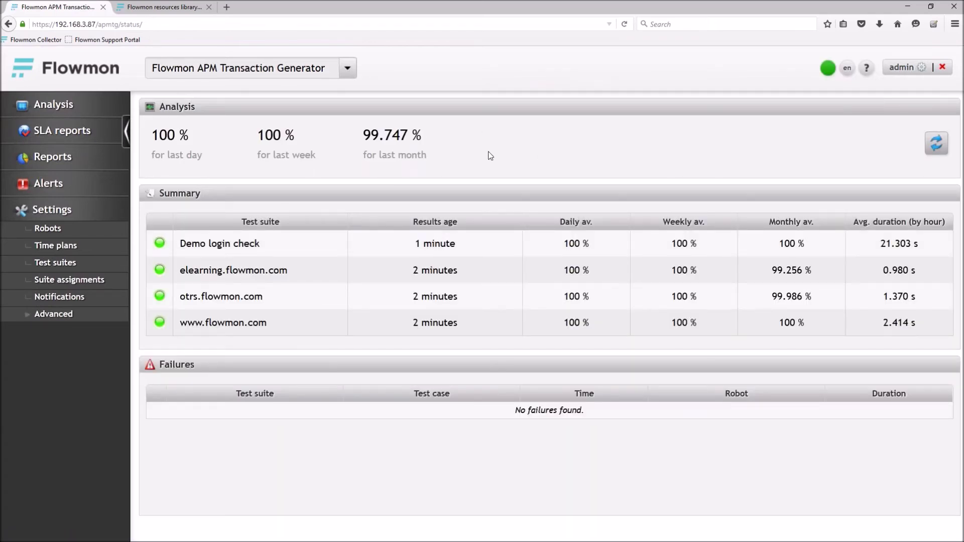
{"action": "left_click", "coordinate": [549, 244]}
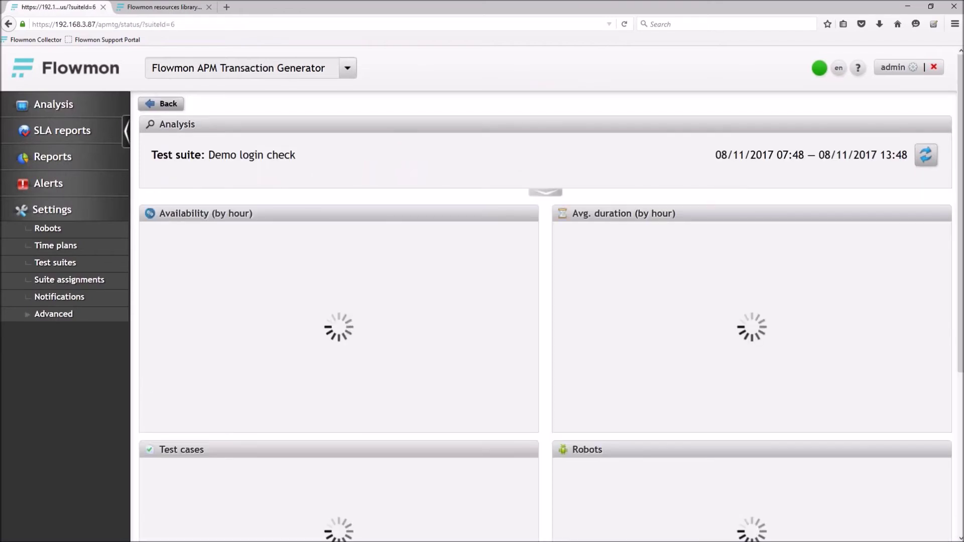
{"action": "scroll", "coordinate": [550, 230], "scroll_direction": "down", "scroll_amount": 3}
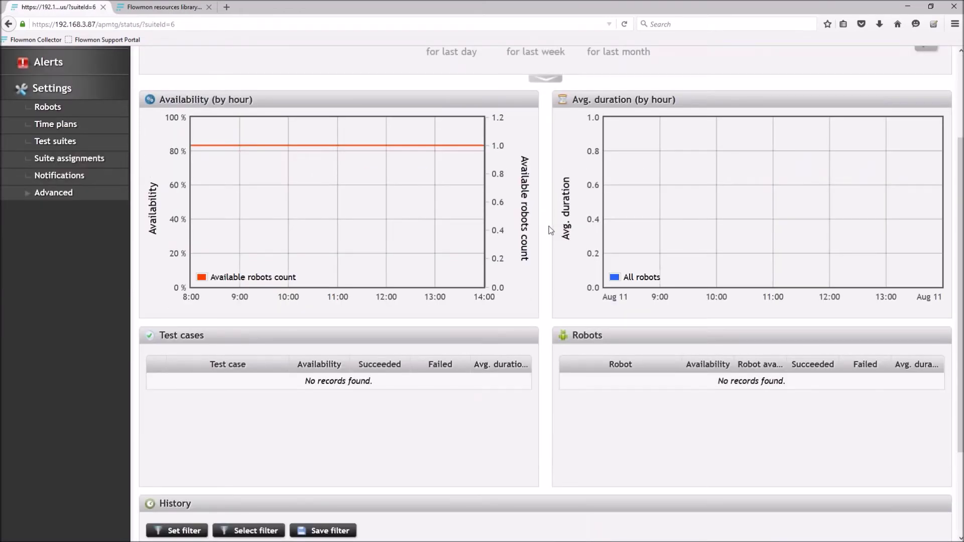
{"action": "scroll", "coordinate": [551, 230], "scroll_direction": "down", "scroll_amount": 3}
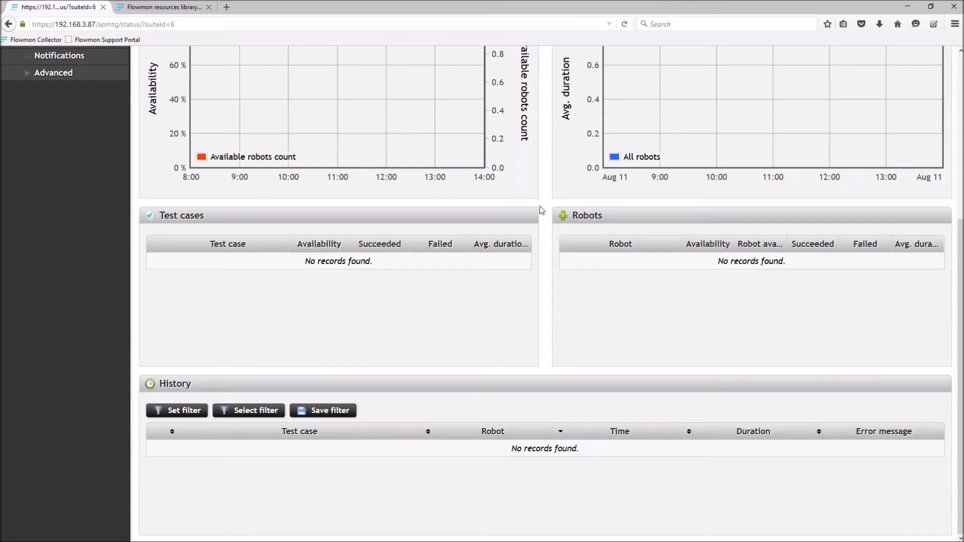
{"action": "scroll", "coordinate": [548, 213], "scroll_direction": "up", "scroll_amount": 5}
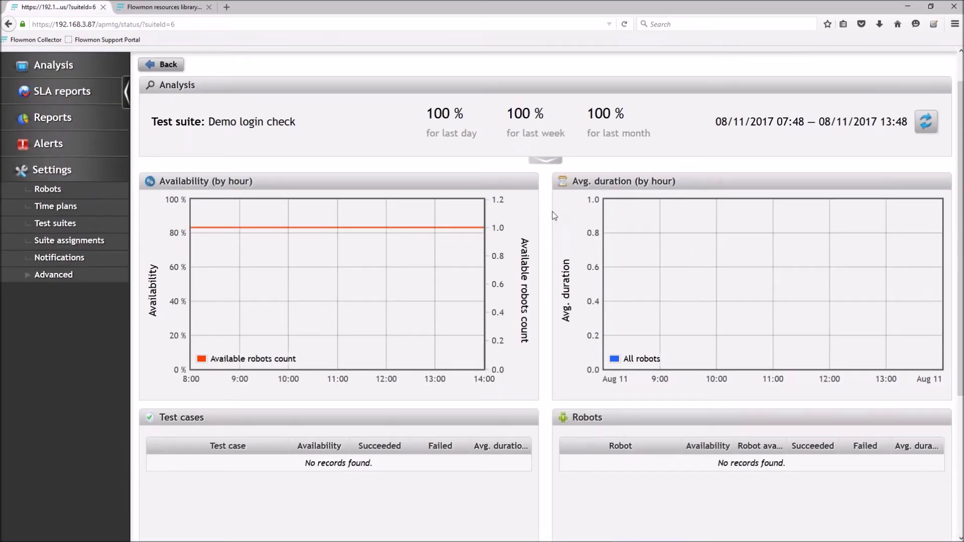
{"action": "scroll", "coordinate": [554, 215], "scroll_direction": "up", "scroll_amount": 1}
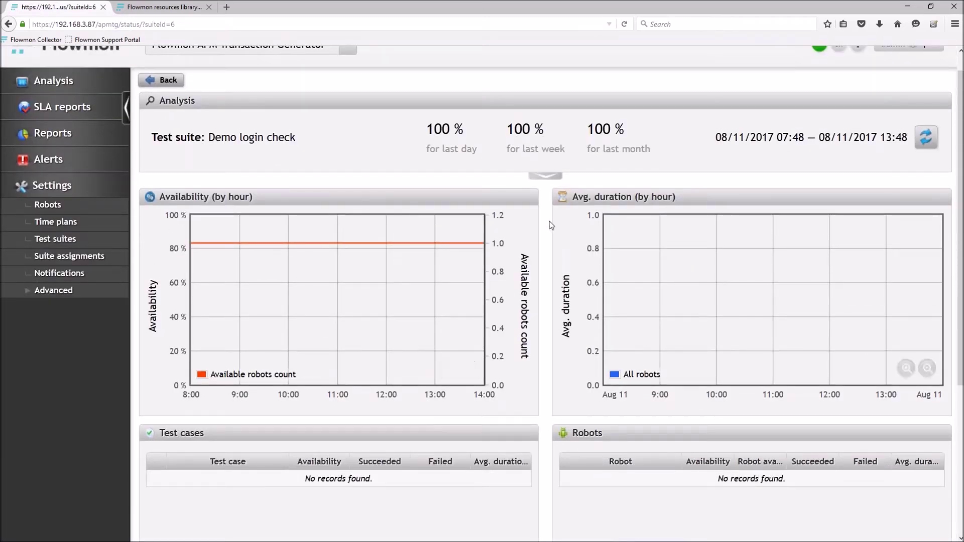
Switch to the flowmon_webinar_apm_transaction_generator presentation in PowerPoint and look through the open windows for the running slide show.
{"action": "key", "text": "alt+Tab"}
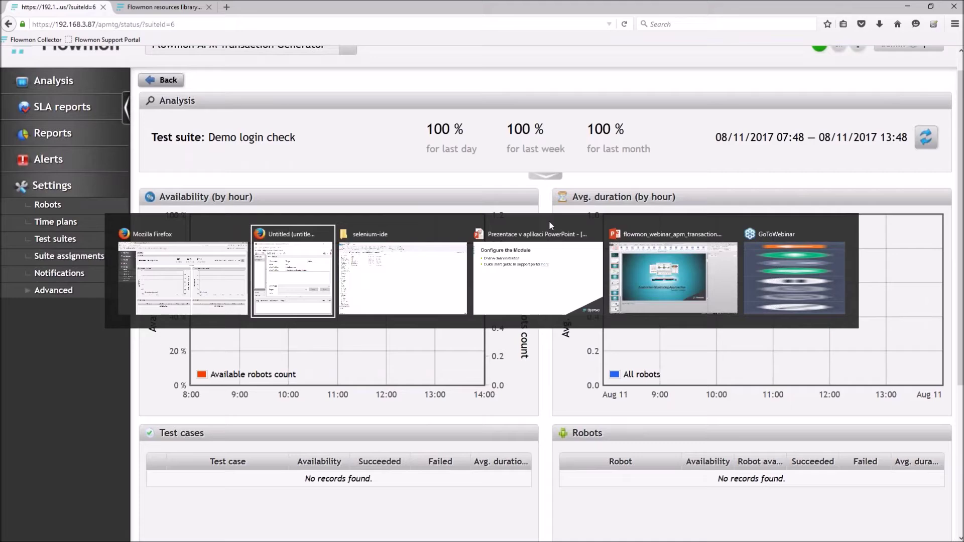
{"action": "left_click", "coordinate": [633, 263]}
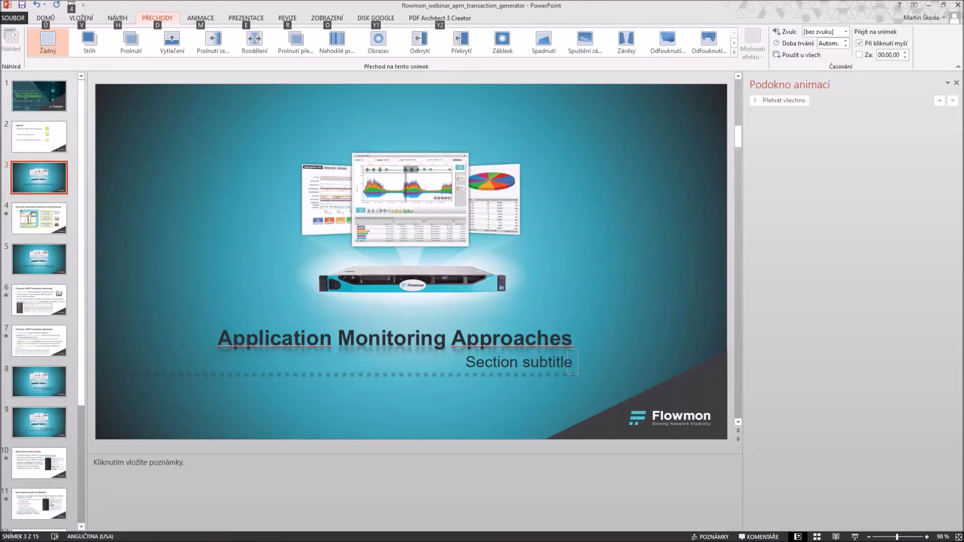
{"action": "key", "text": "alt+Tab"}
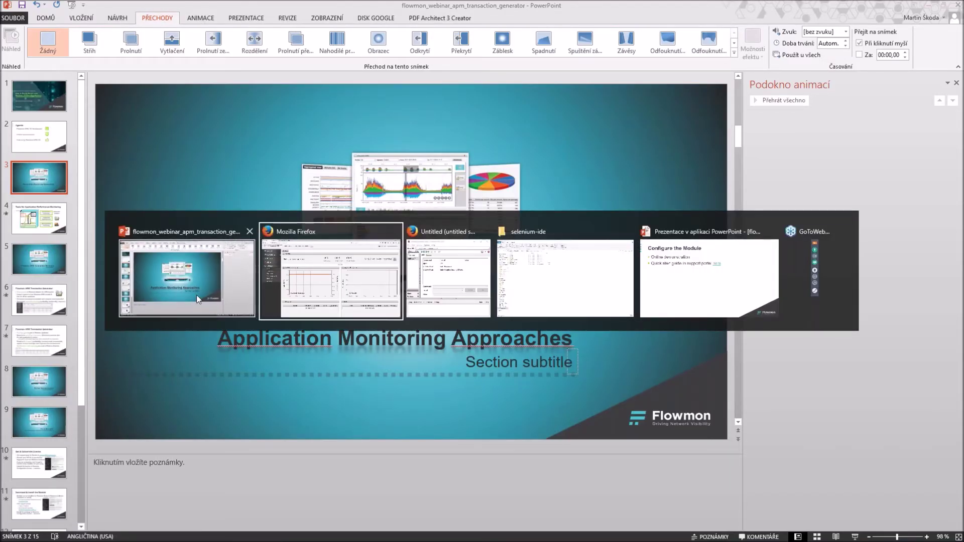
{"action": "key", "text": "alt+Tab"}
{"action": "key", "text": "alt+Tab"}
{"action": "key", "text": "alt+Tab"}
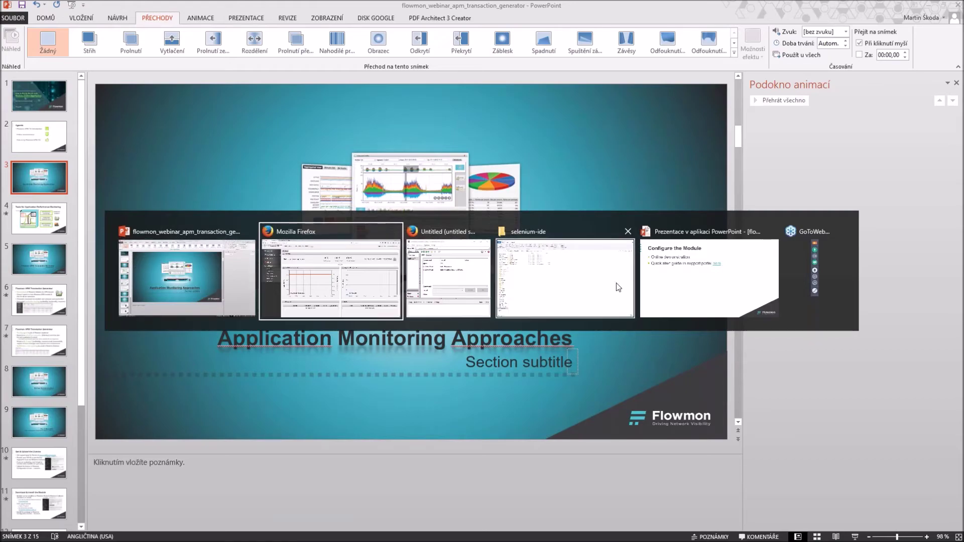